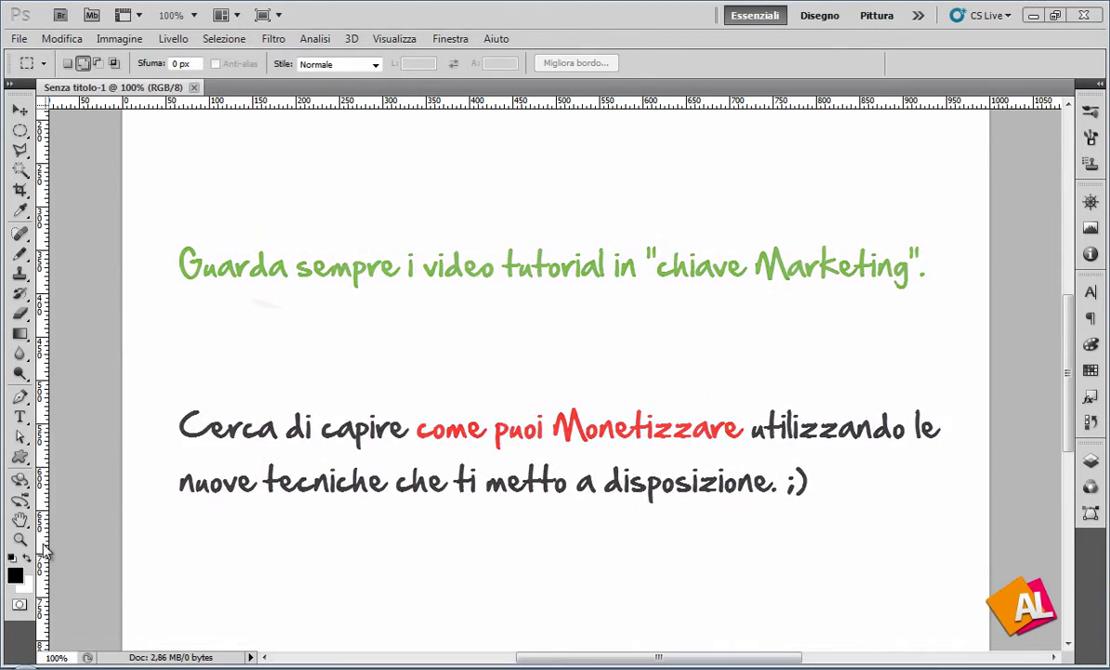
Set the foreground colour to dark navy blue 043059.
{"action": "left_click", "coordinate": [13, 579]}
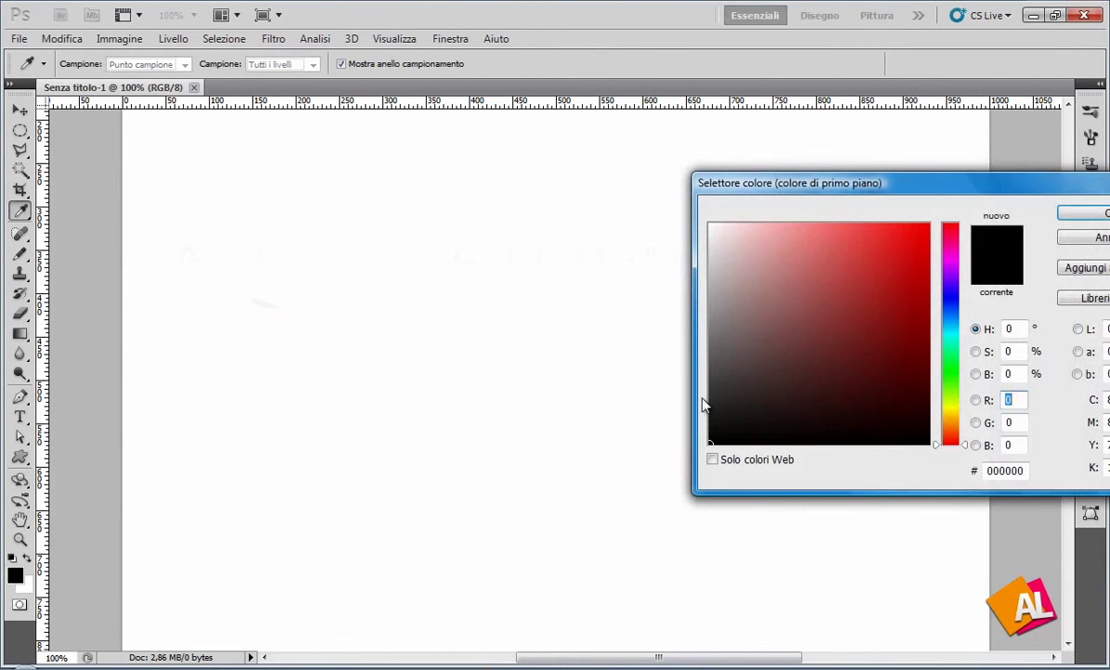
{"action": "mouse_move", "coordinate": [949, 335]}
{"action": "left_mouse_down"}
{"action": "mouse_move", "coordinate": [949, 316]}
{"action": "mouse_move", "coordinate": [921, 360]}
{"action": "left_mouse_up"}
{"action": "left_click", "coordinate": [920, 367]}
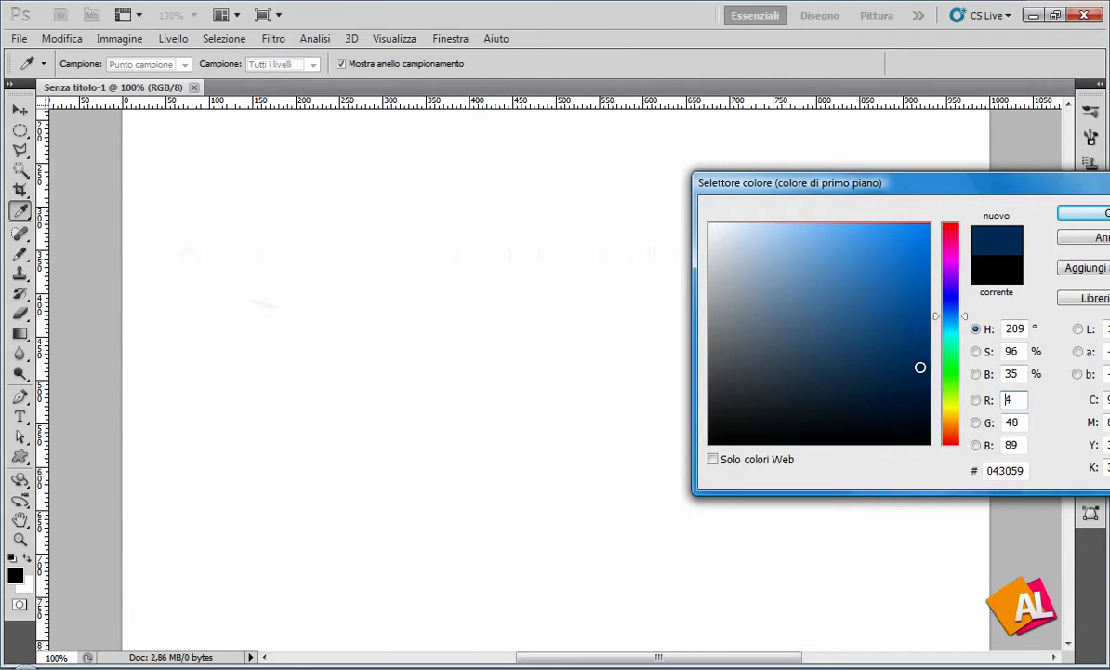
{"action": "left_click", "coordinate": [1084, 213]}
Confirm the 043059 value and fill the Sfondo layer with it.
{"action": "left_click", "coordinate": [1090, 461]}
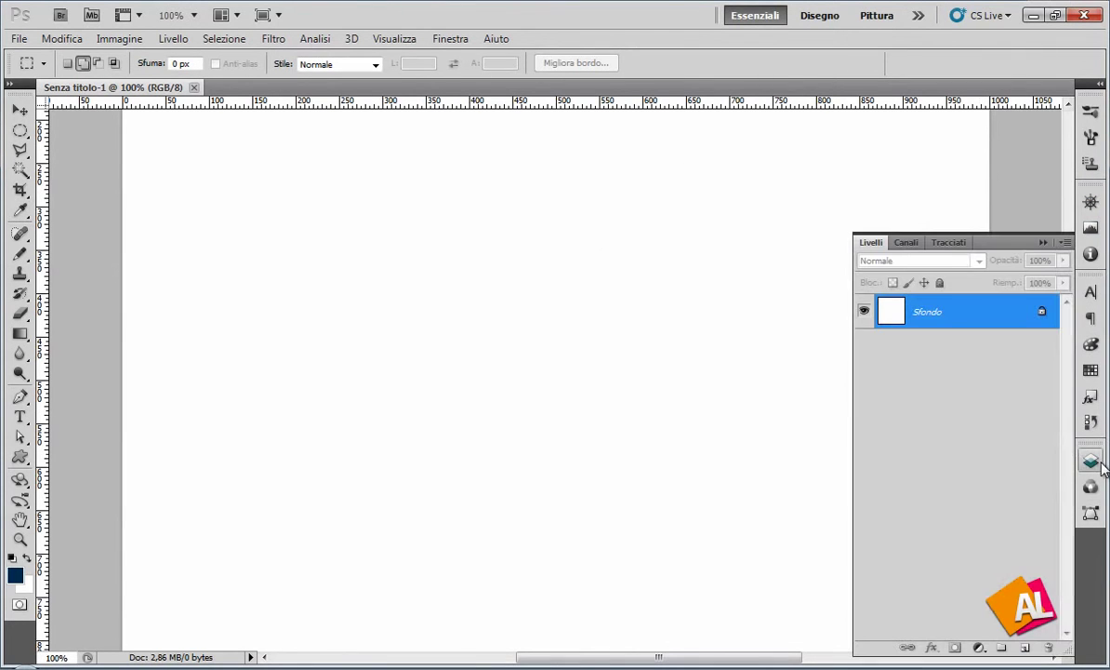
{"action": "left_click", "coordinate": [15, 574]}
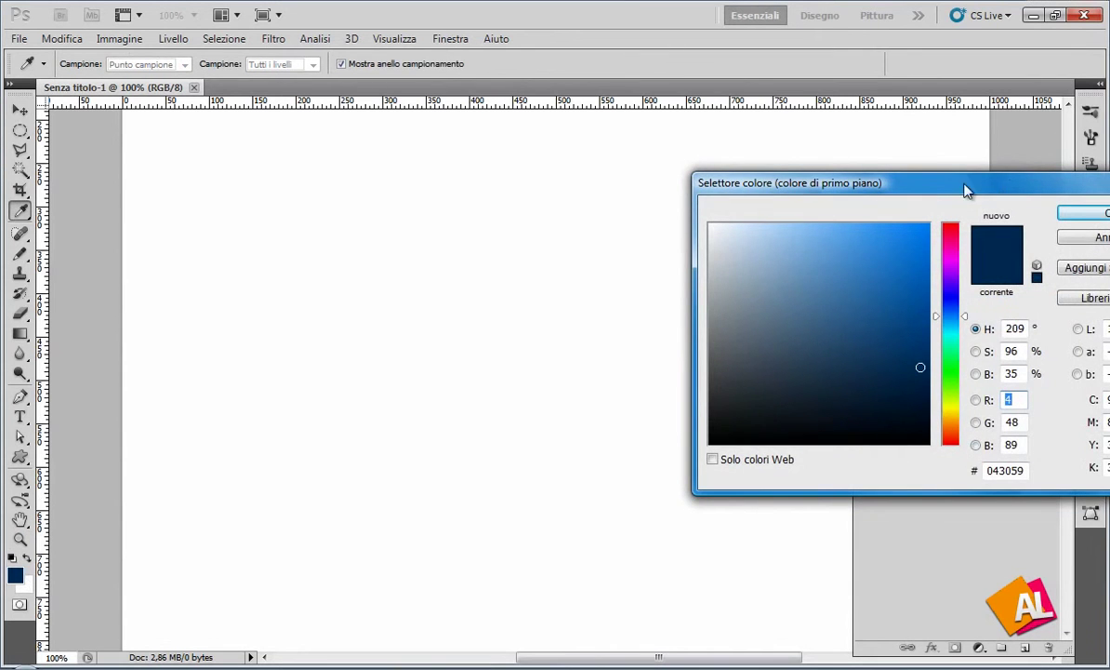
{"action": "left_click_drag", "start_coordinate": [966, 191], "coordinate": [571, 93]}
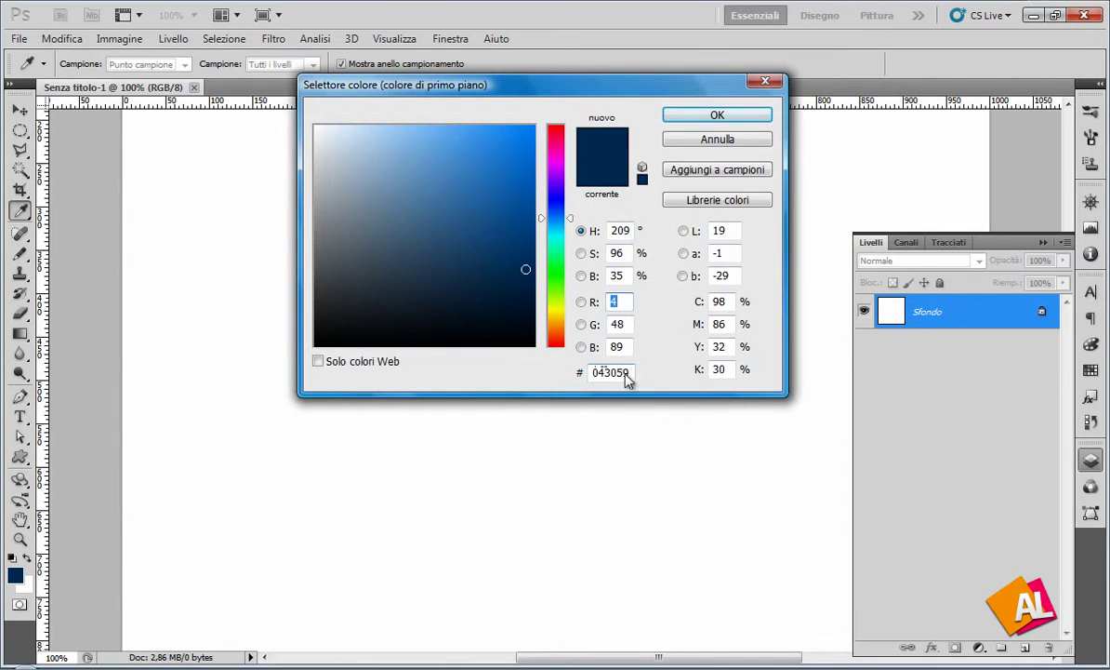
{"action": "left_click", "coordinate": [742, 116]}
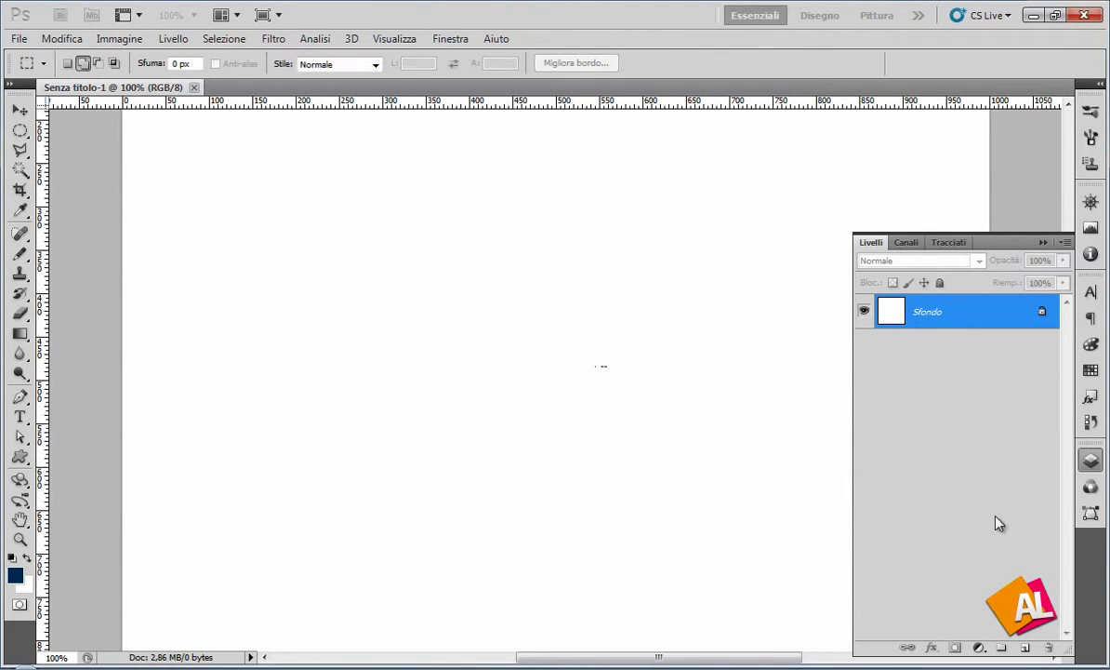
{"action": "key", "text": "alt+BackSpace"}
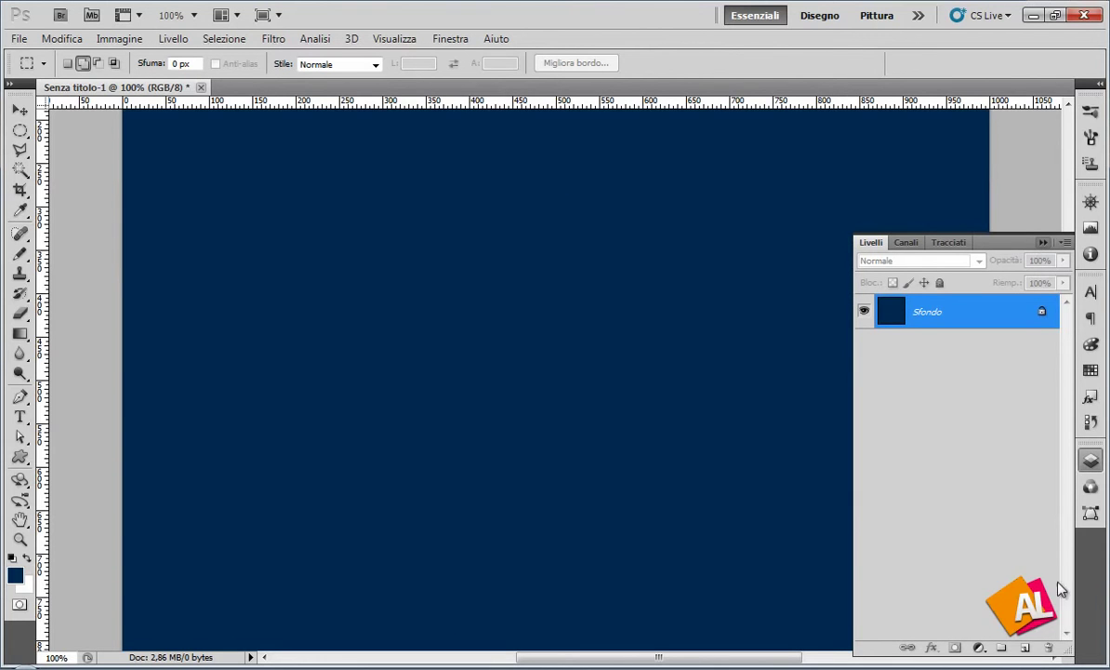
Add Livello 1 and draw a bright-centred blue radial gradient from the canvas centre outward.
{"action": "left_click", "coordinate": [1025, 649]}
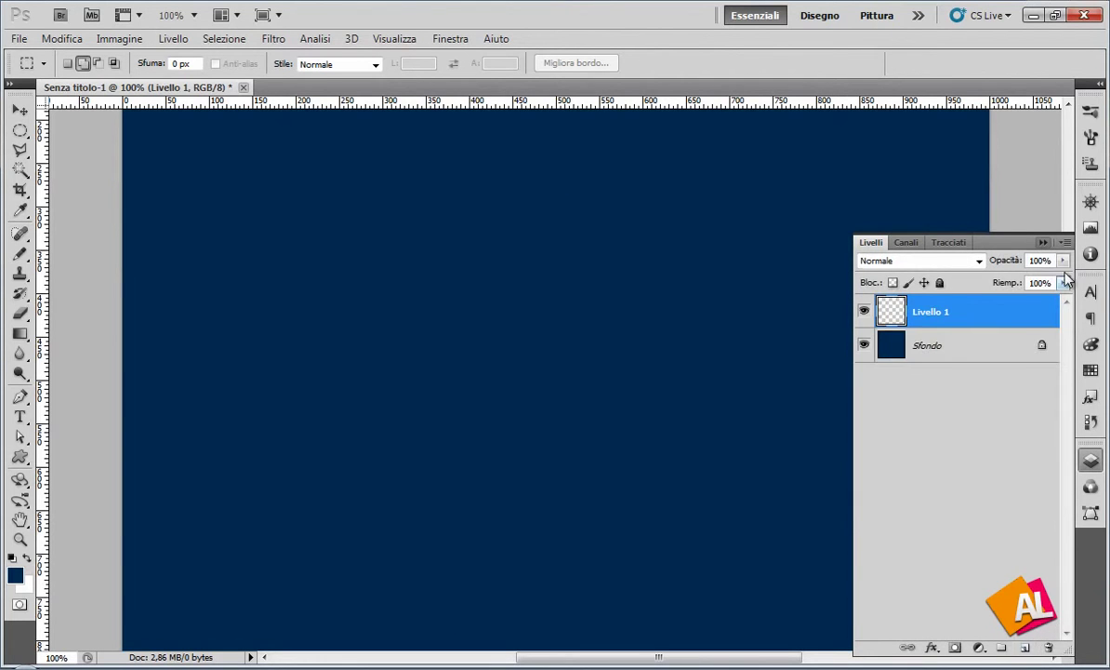
{"action": "left_click", "coordinate": [1042, 243]}
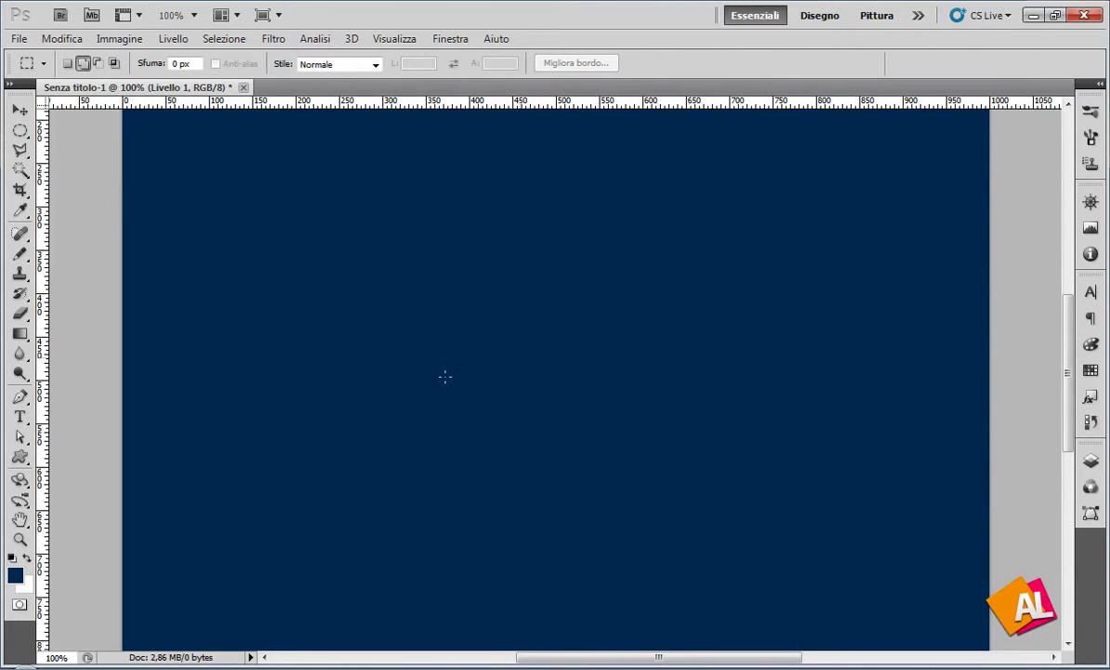
{"action": "left_click", "coordinate": [21, 331]}
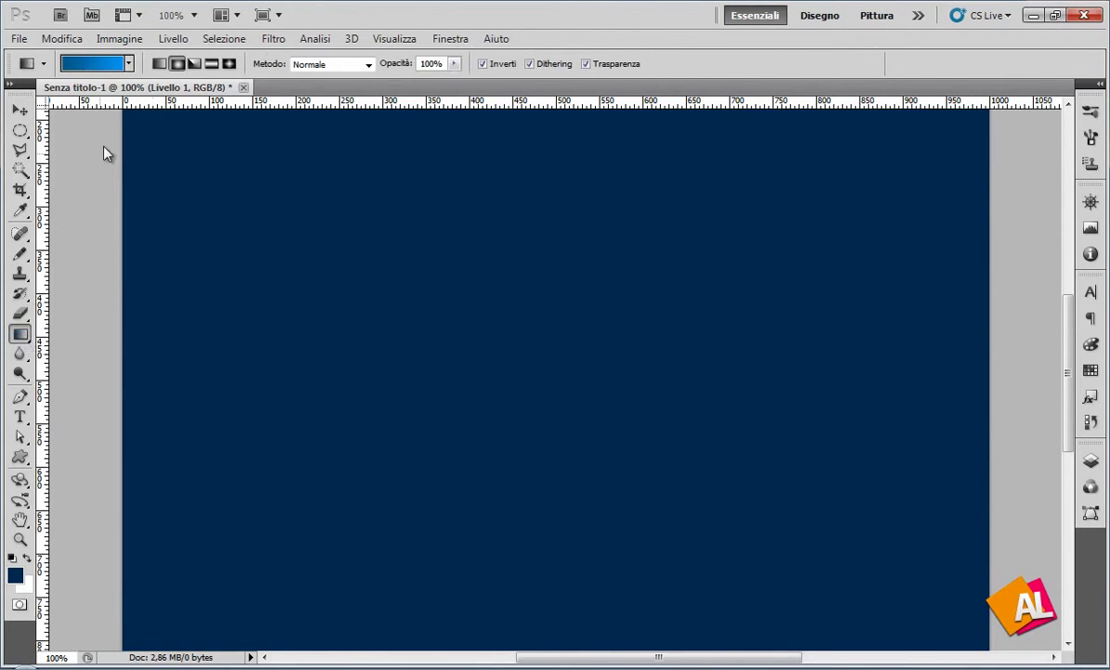
{"action": "left_click", "coordinate": [130, 63]}
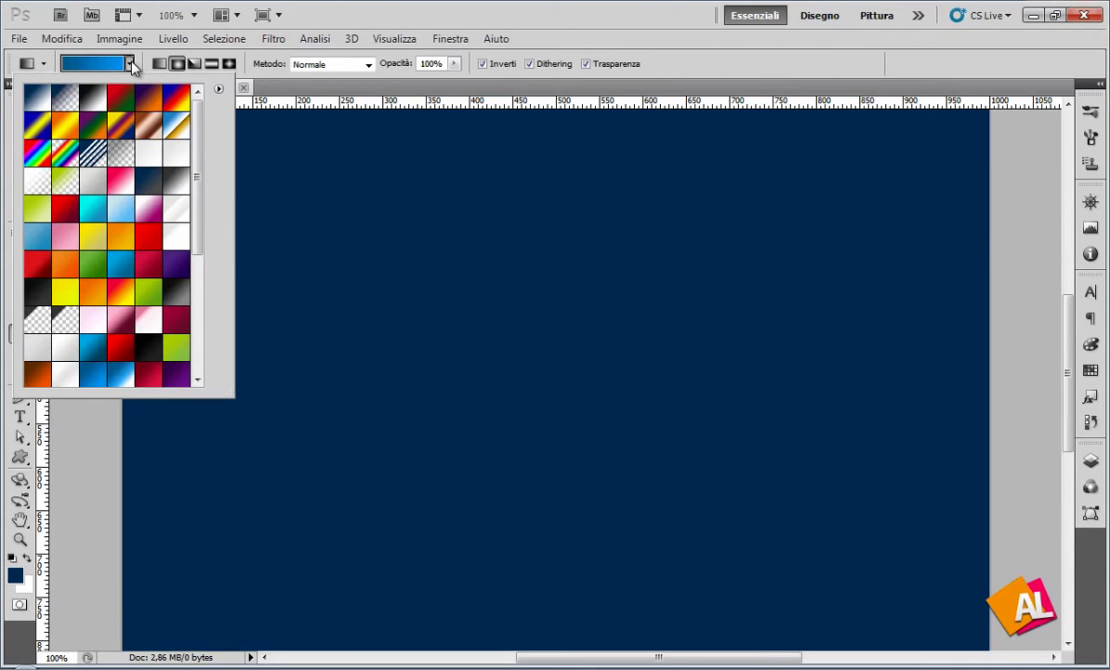
{"action": "mouse_move", "coordinate": [198, 232]}
{"action": "left_mouse_down"}
{"action": "mouse_move", "coordinate": [196, 372]}
{"action": "mouse_move", "coordinate": [202, 210]}
{"action": "left_mouse_up"}
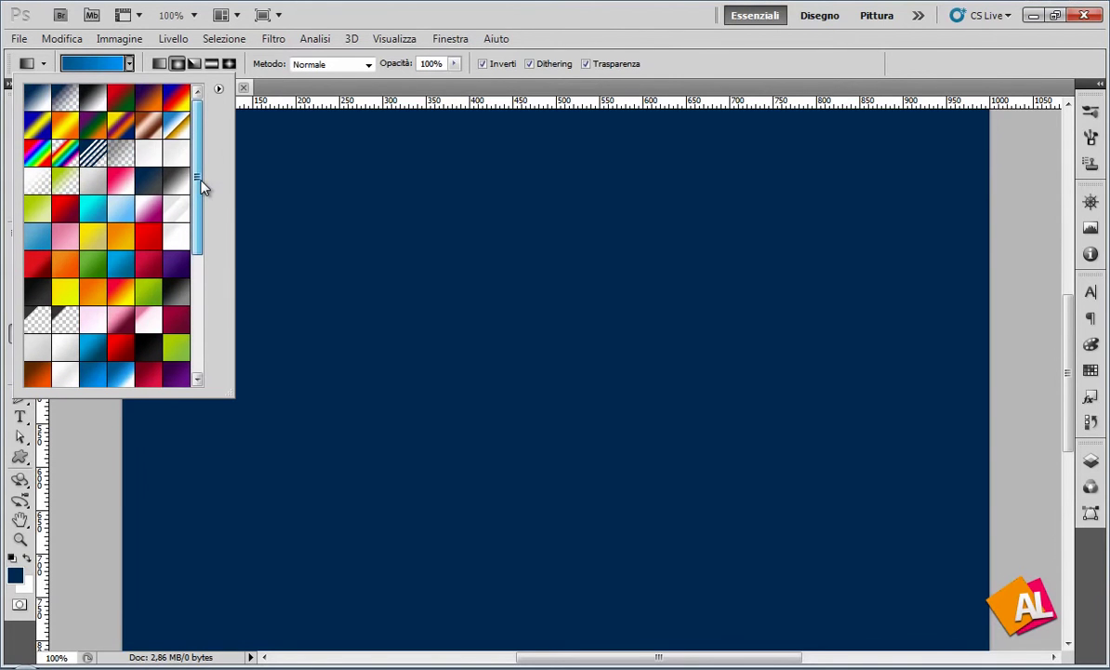
{"action": "key", "text": "i"}
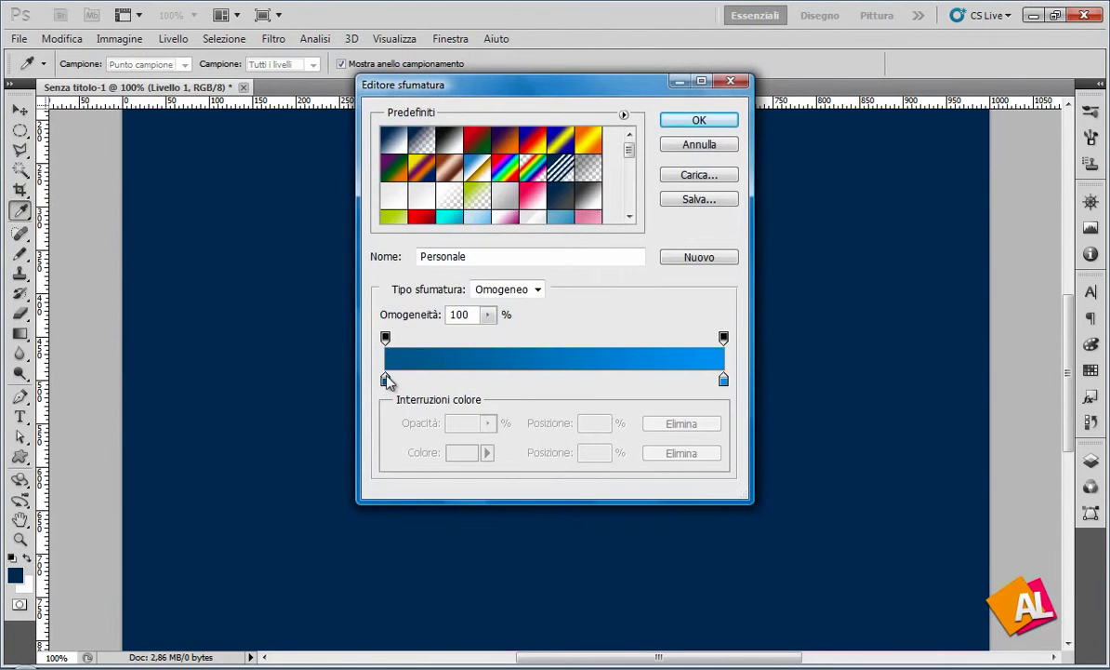
{"action": "left_click", "coordinate": [699, 119]}
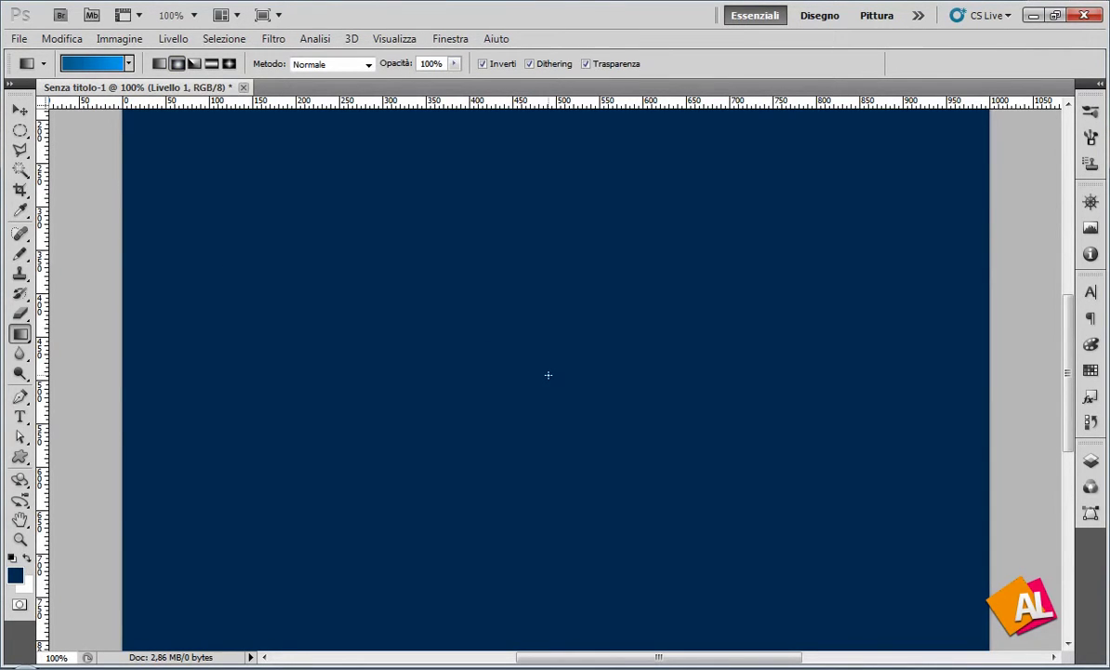
{"action": "left_click_drag", "start_coordinate": [548, 375], "coordinate": [165, 385]}
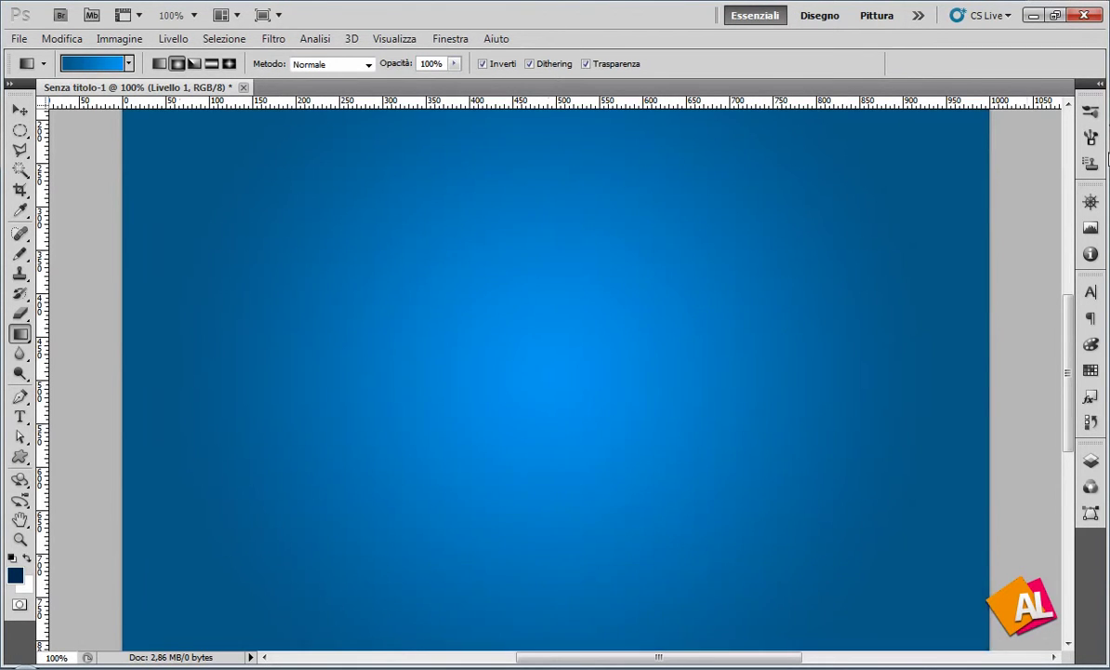
Set Livello 1's blend mode to Luce soffusa and merge it down into Sfondo.
{"action": "left_click", "coordinate": [1091, 461]}
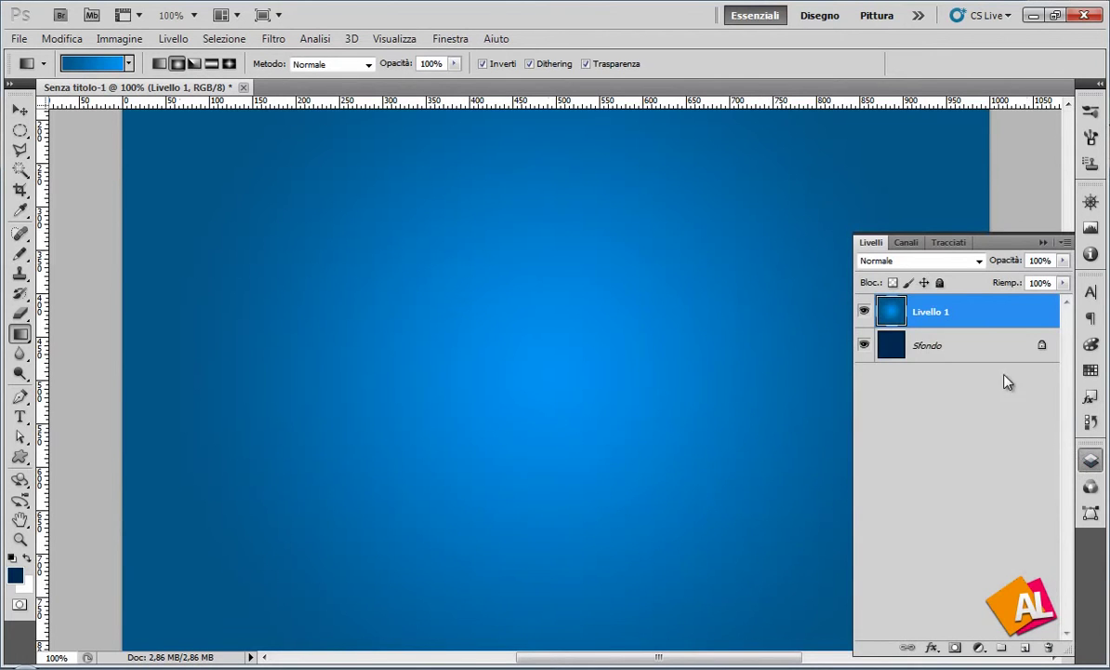
{"action": "left_click", "coordinate": [978, 262]}
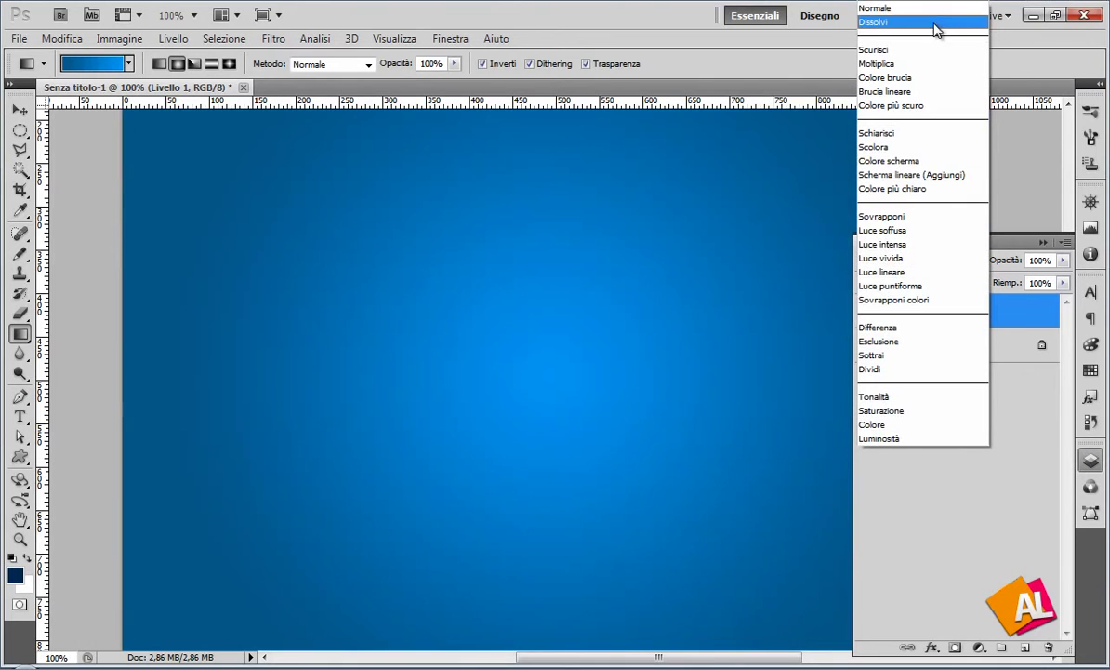
{"action": "left_click", "coordinate": [914, 64]}
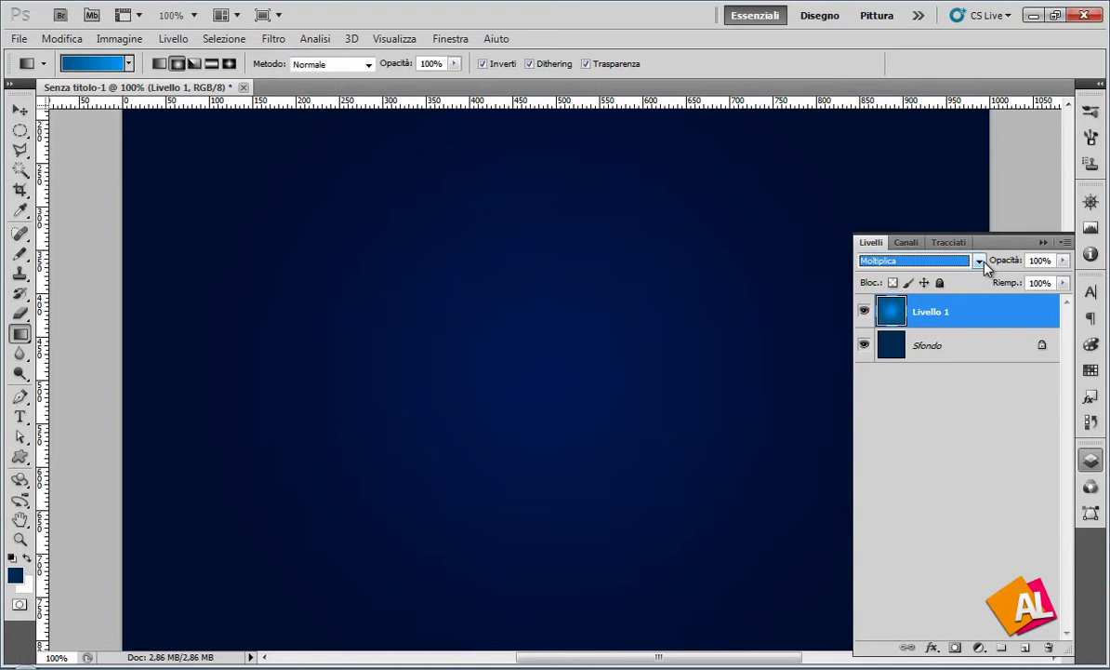
{"action": "left_click", "coordinate": [980, 261]}
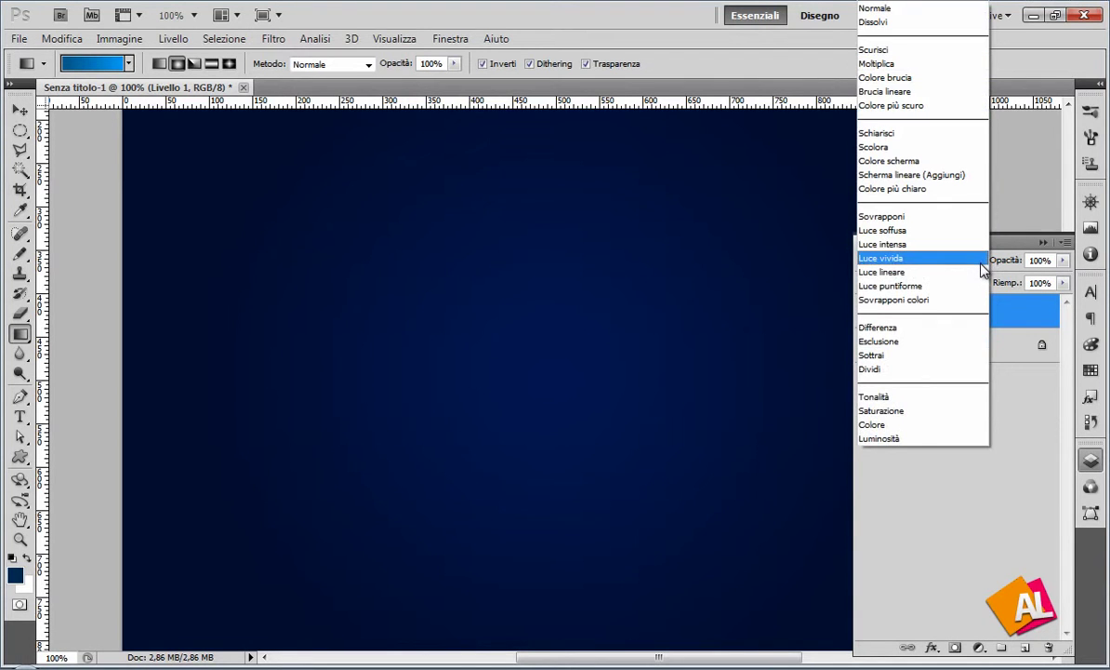
{"action": "left_click", "coordinate": [967, 258]}
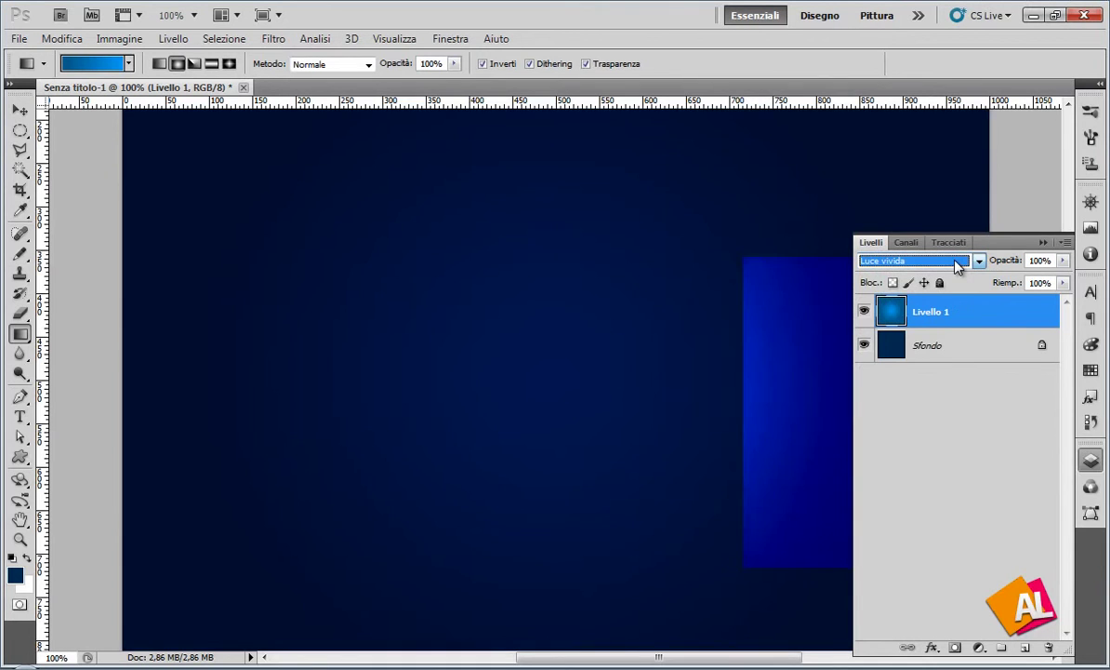
{"action": "key", "text": "Up"}
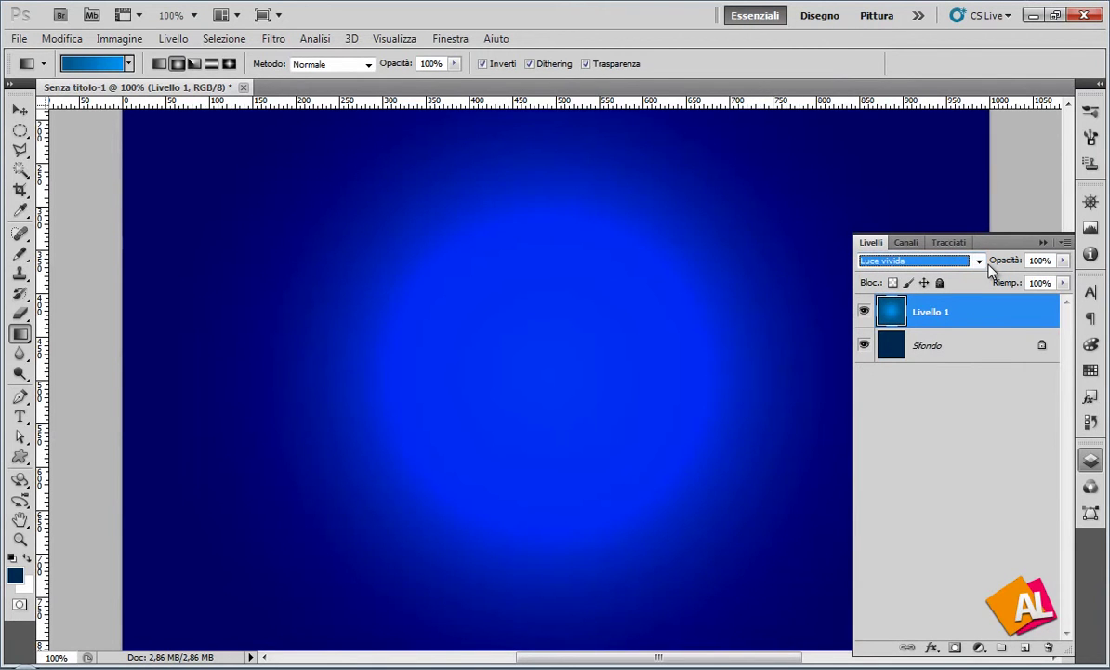
{"action": "key", "text": "Up"}
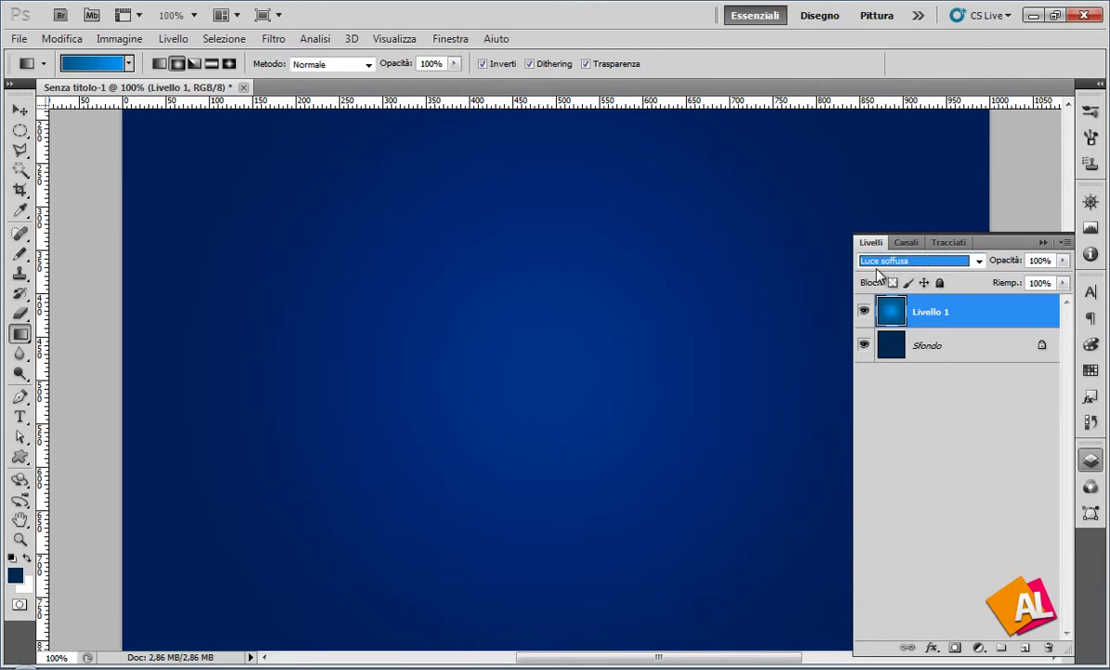
{"action": "right_click", "coordinate": [956, 327]}
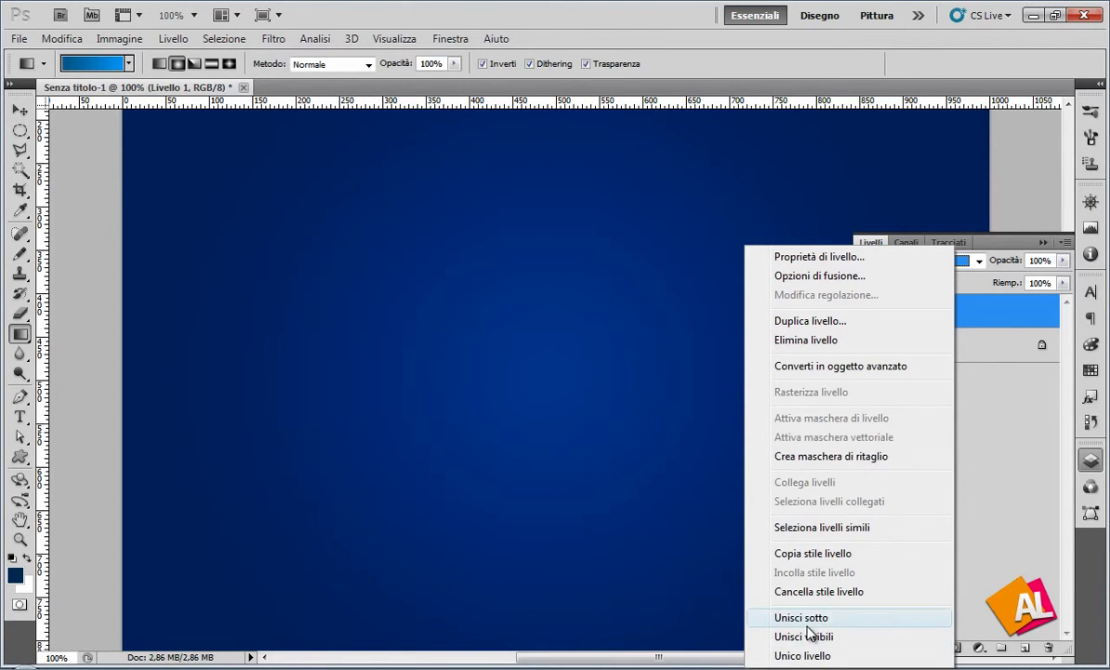
{"action": "left_click", "coordinate": [810, 637]}
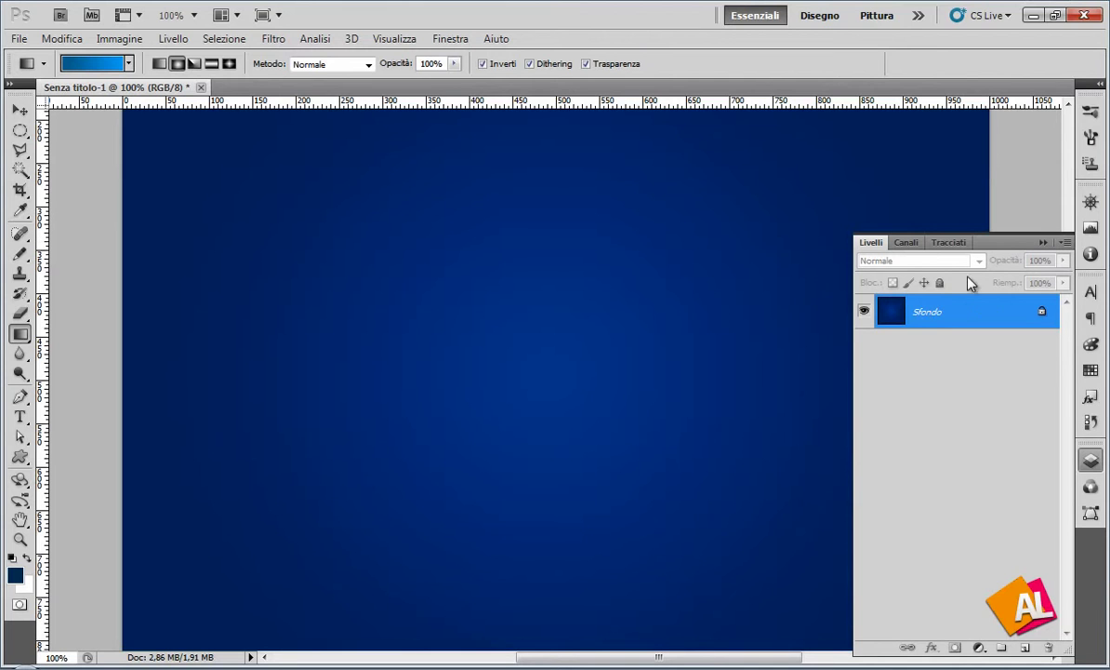
Unlock Sfondo as Livello 0 and add 5,21% uniform monochromatic noise.
{"action": "double_click", "coordinate": [992, 312]}
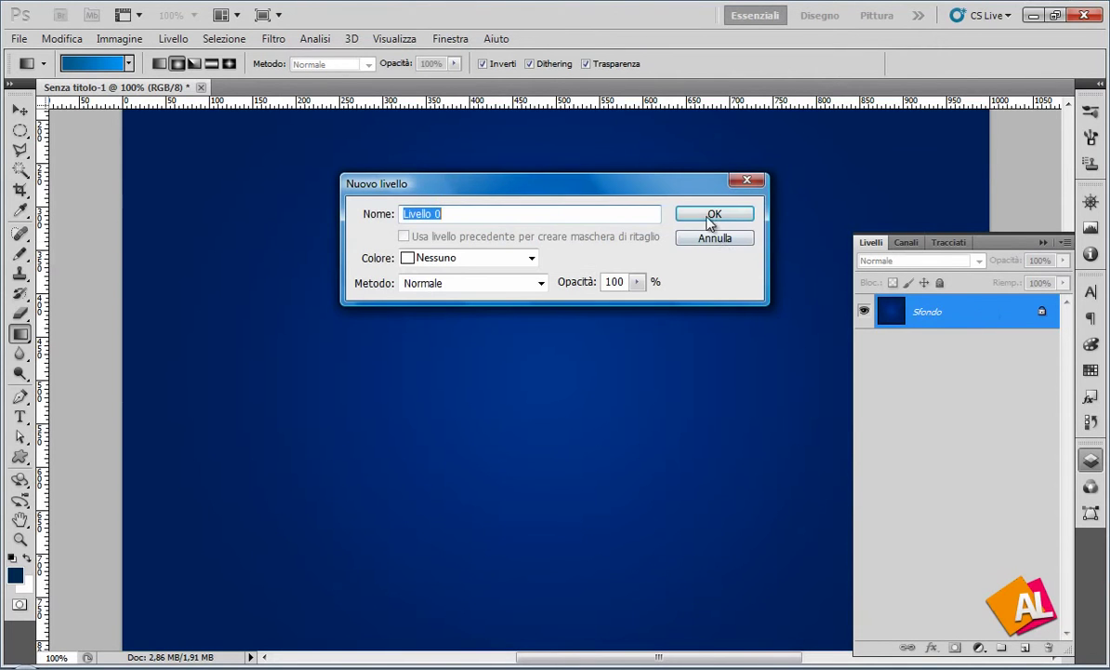
{"action": "left_click", "coordinate": [716, 217]}
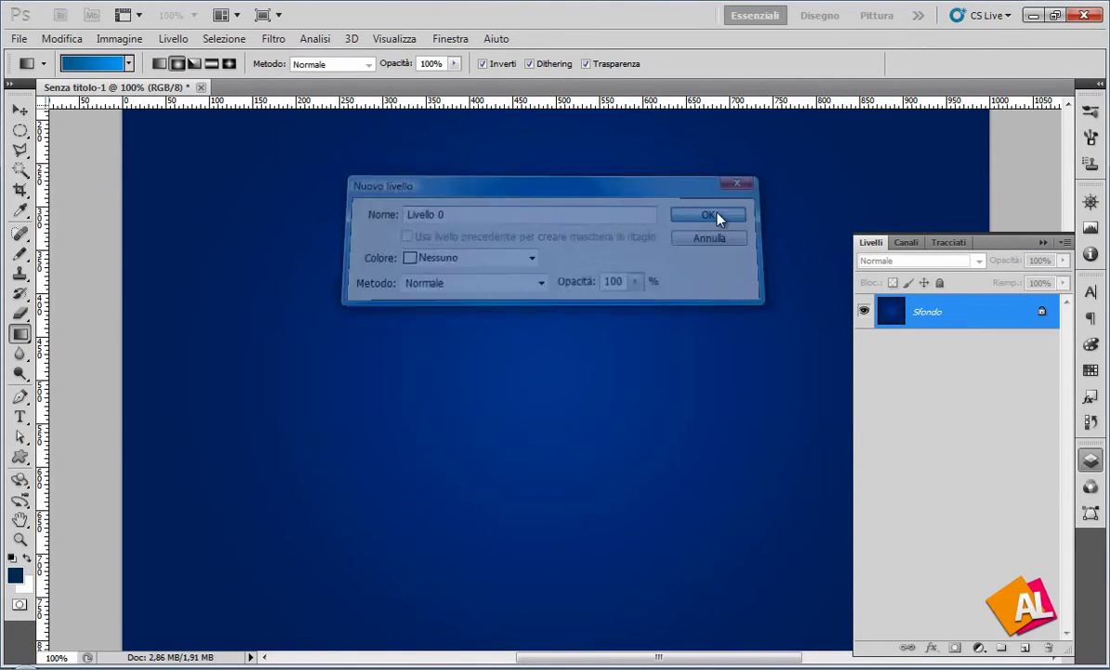
{"action": "left_click", "coordinate": [272, 40]}
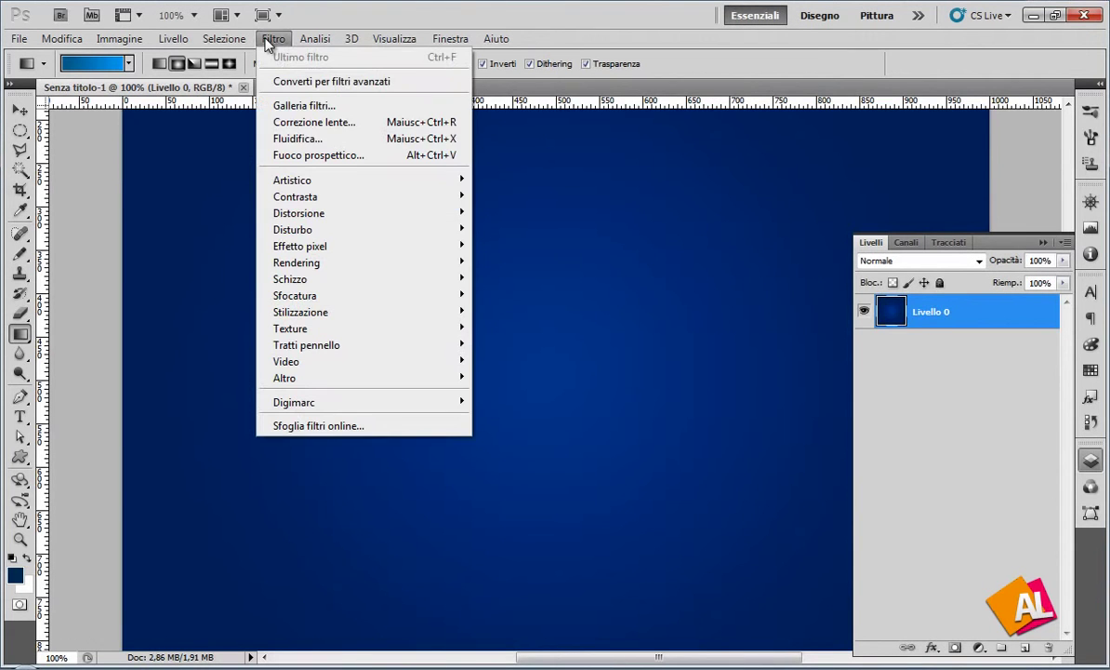
{"action": "mouse_move", "coordinate": [293, 230]}
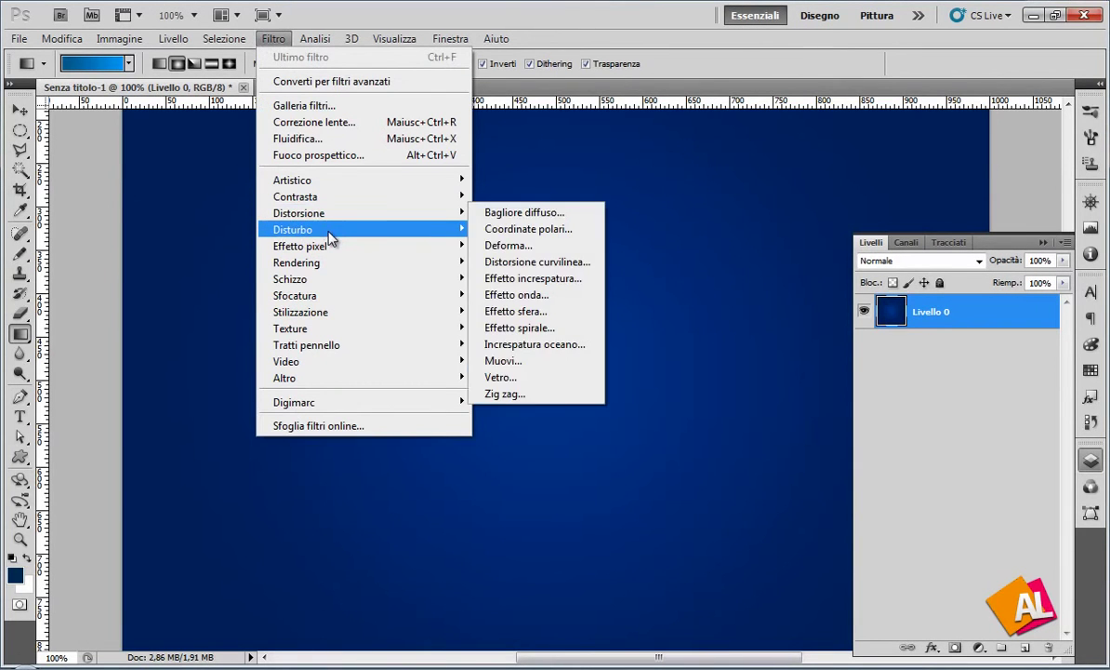
{"action": "left_click", "coordinate": [521, 226]}
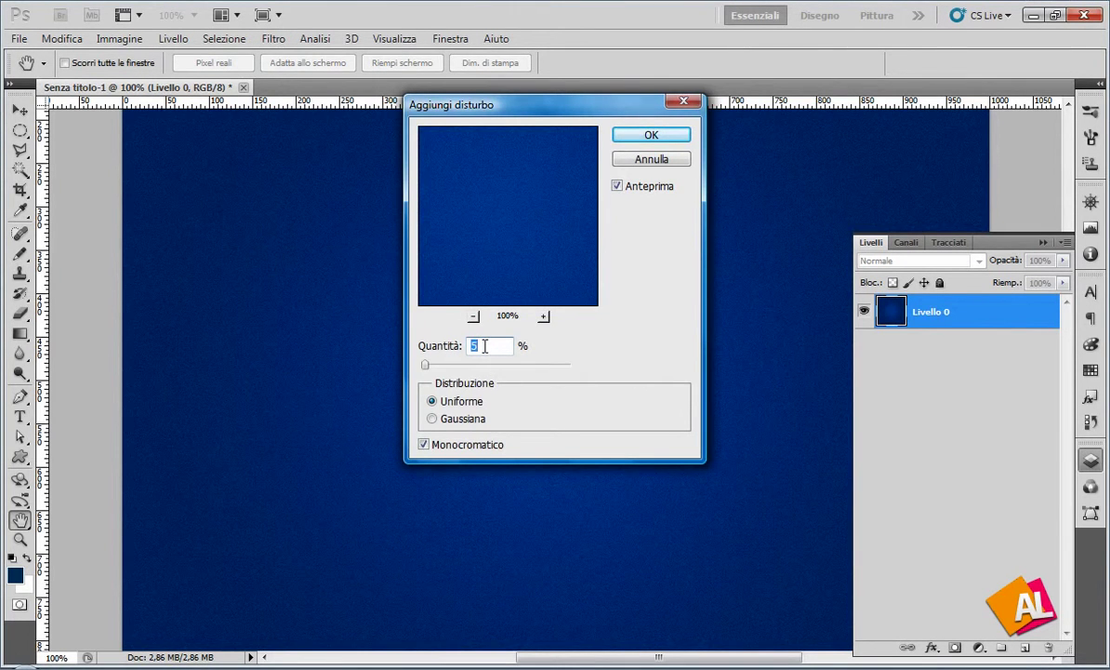
{"action": "left_click_drag", "start_coordinate": [483, 342], "coordinate": [482, 341]}
{"action": "type", "text": "5,23"}
{"action": "key", "text": "BackSpace"}
{"action": "type", "text": "2"}
{"action": "left_click_drag", "start_coordinate": [484, 346], "coordinate": [490, 350]}
{"action": "left_click", "coordinate": [474, 423]}
{"action": "left_click", "coordinate": [461, 404]}
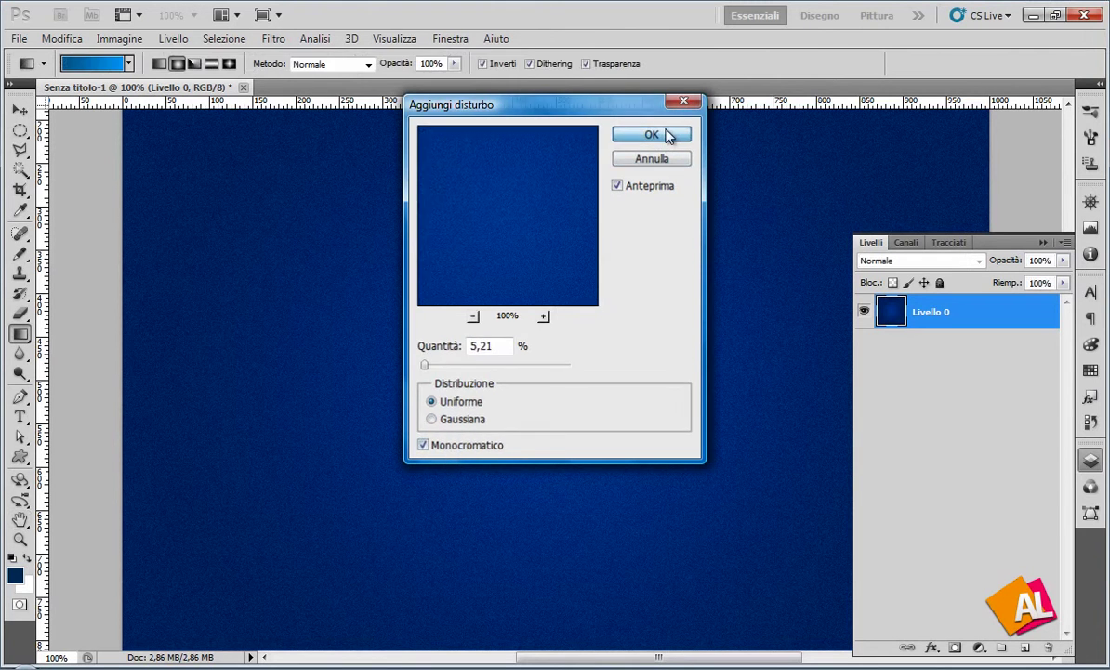
{"action": "left_click", "coordinate": [669, 135]}
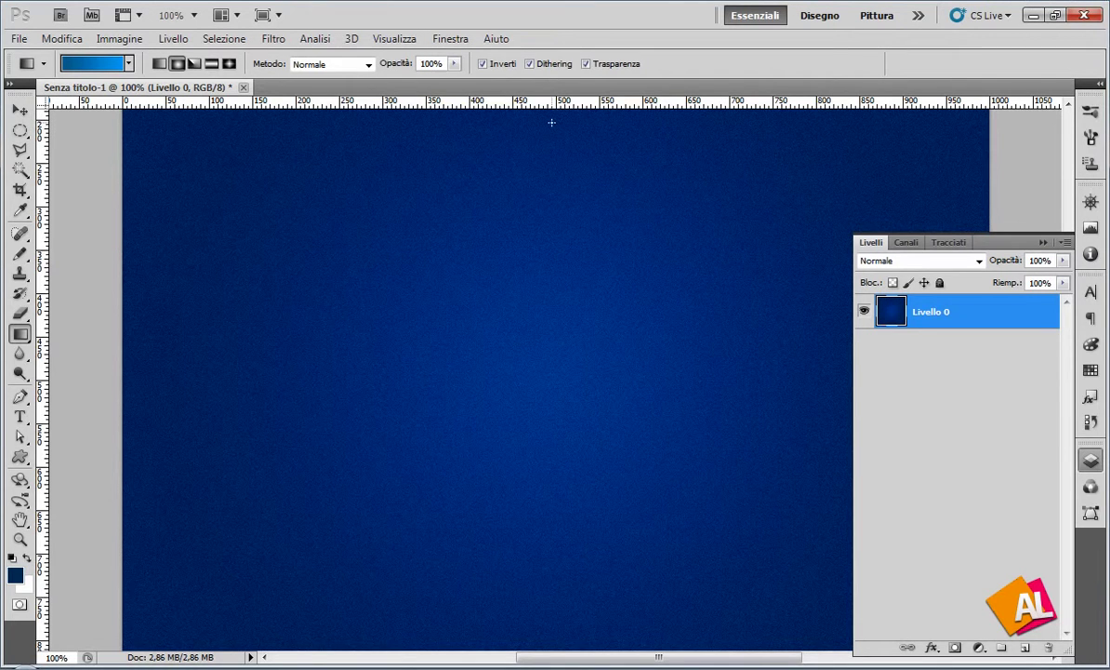
Create a new 5 × 5 pixel document.
{"action": "left_click", "coordinate": [18, 38]}
{"action": "left_click", "coordinate": [24, 57]}
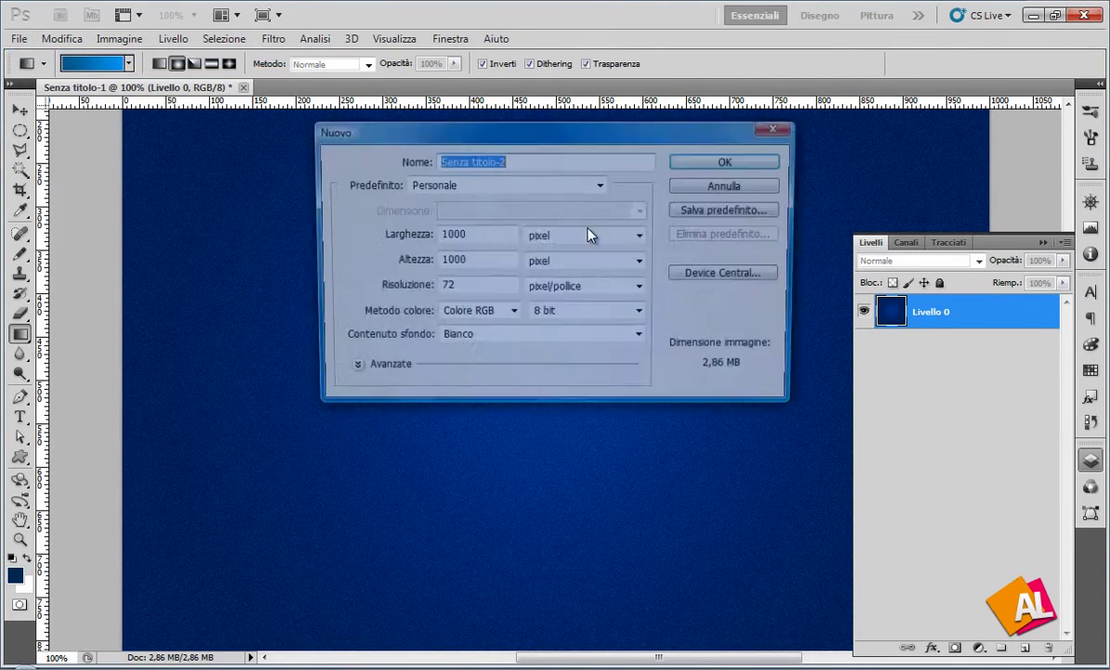
{"action": "double_click", "coordinate": [456, 235]}
{"action": "type", "text": "5"}
{"action": "key", "text": "Tab"}
{"action": "type", "text": "5"}
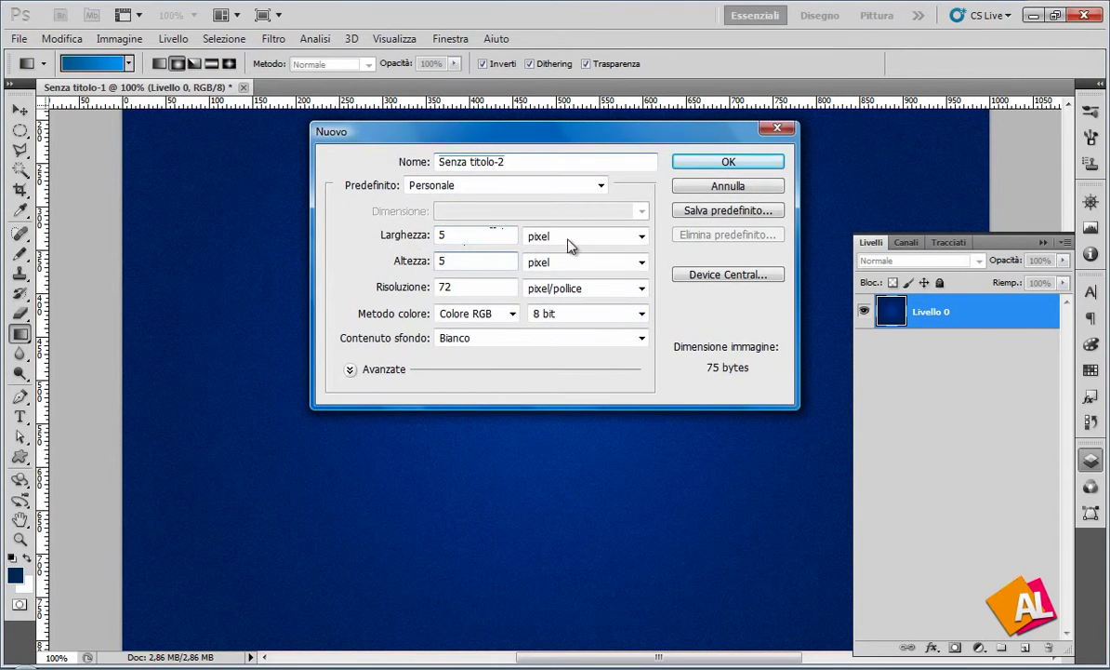
{"action": "left_click", "coordinate": [726, 162]}
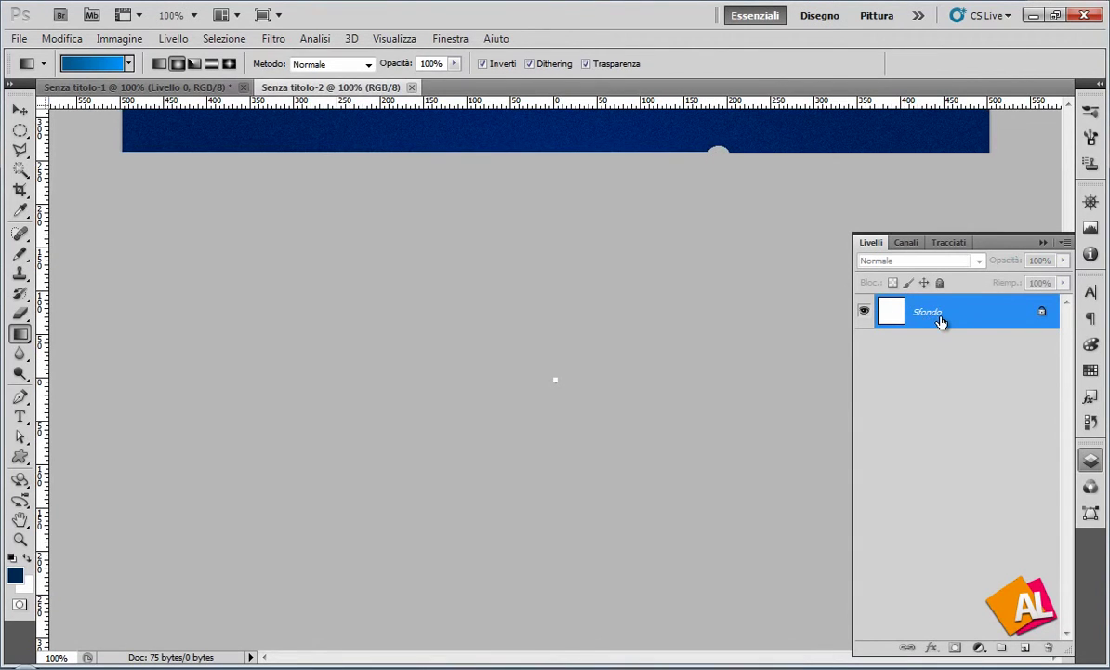
Convert its background to Livello 0, zoom to 3200% and delete the white fill.
{"action": "double_click", "coordinate": [941, 319]}
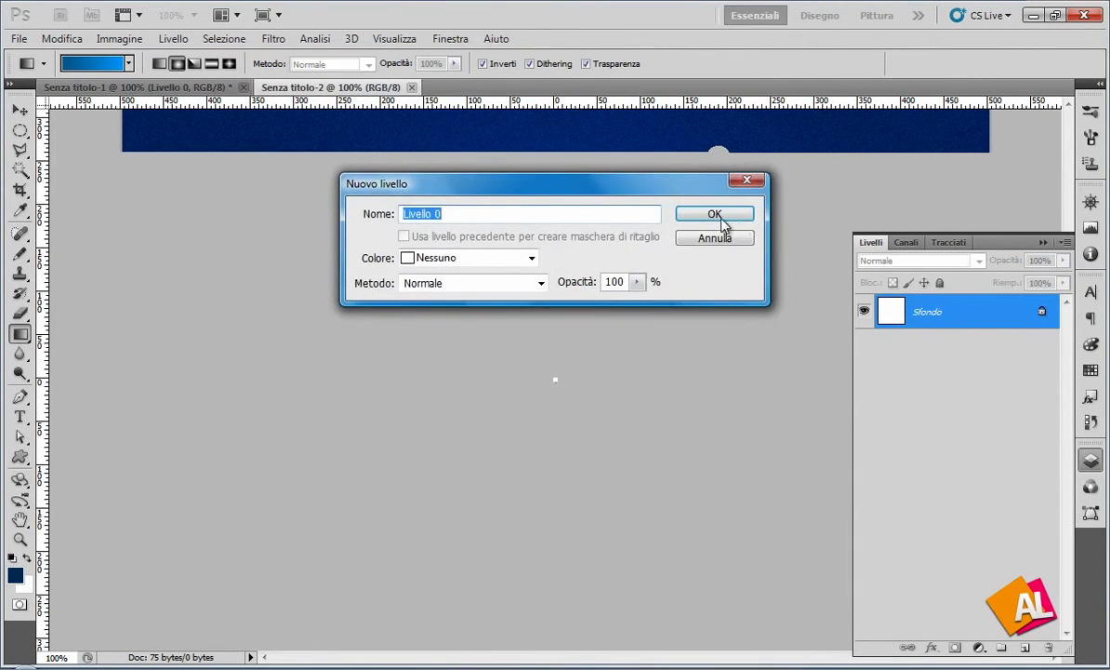
{"action": "left_click", "coordinate": [713, 215]}
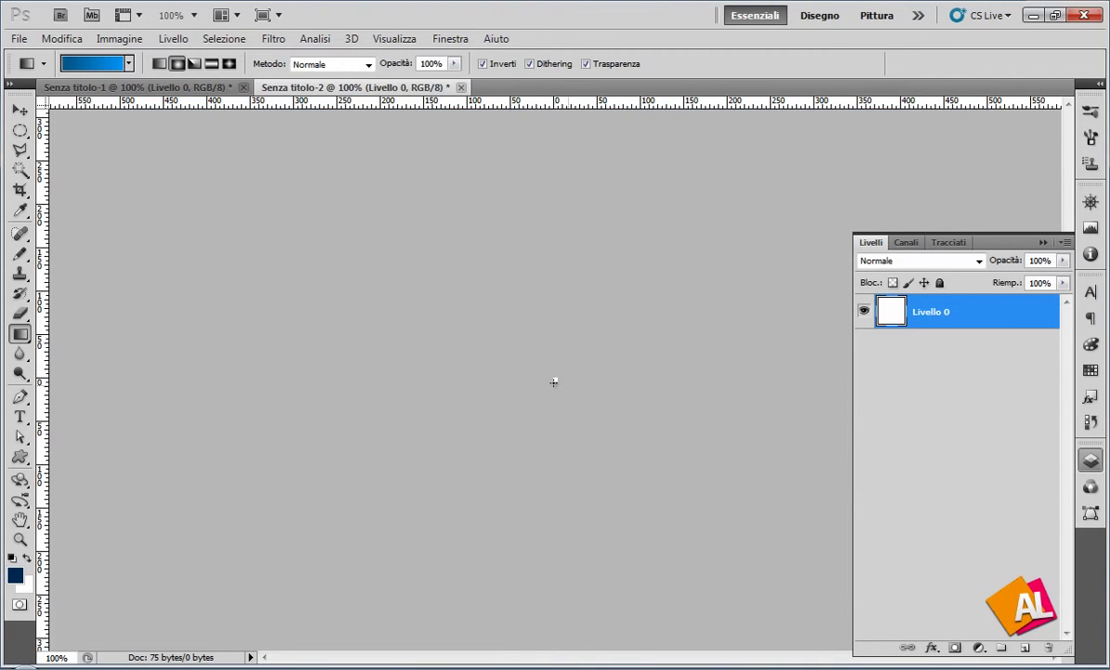
{"action": "left_click", "coordinate": [20, 538]}
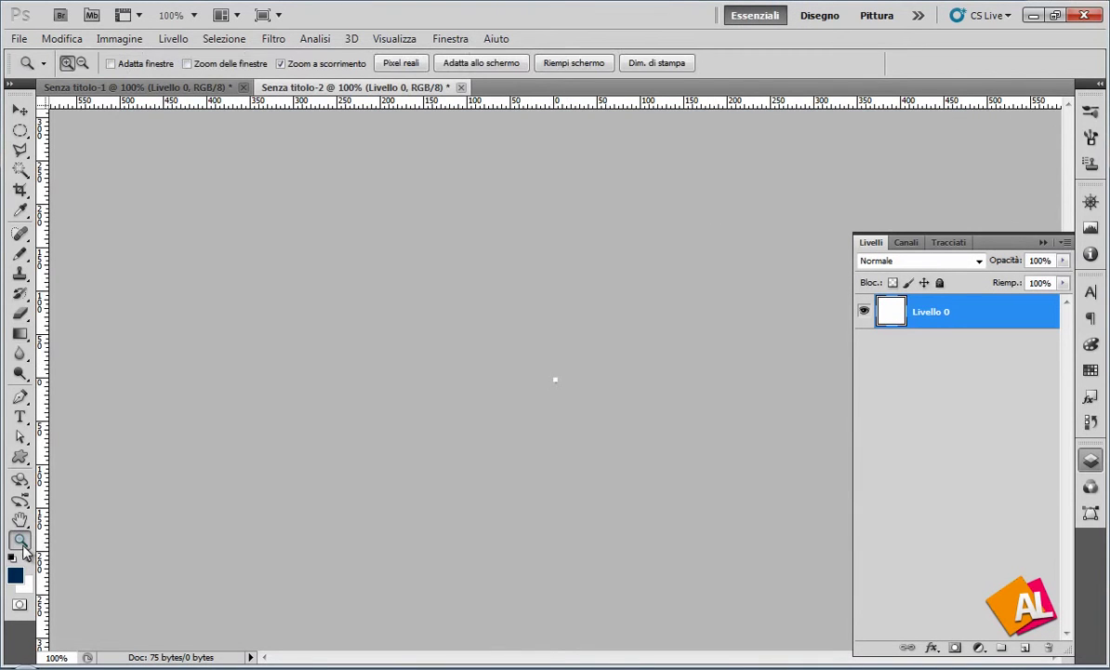
{"action": "left_click_drag", "start_coordinate": [584, 402], "coordinate": [596, 402]}
{"action": "scroll", "coordinate": [218, 515], "scroll_direction": "up", "scroll_amount": 2}
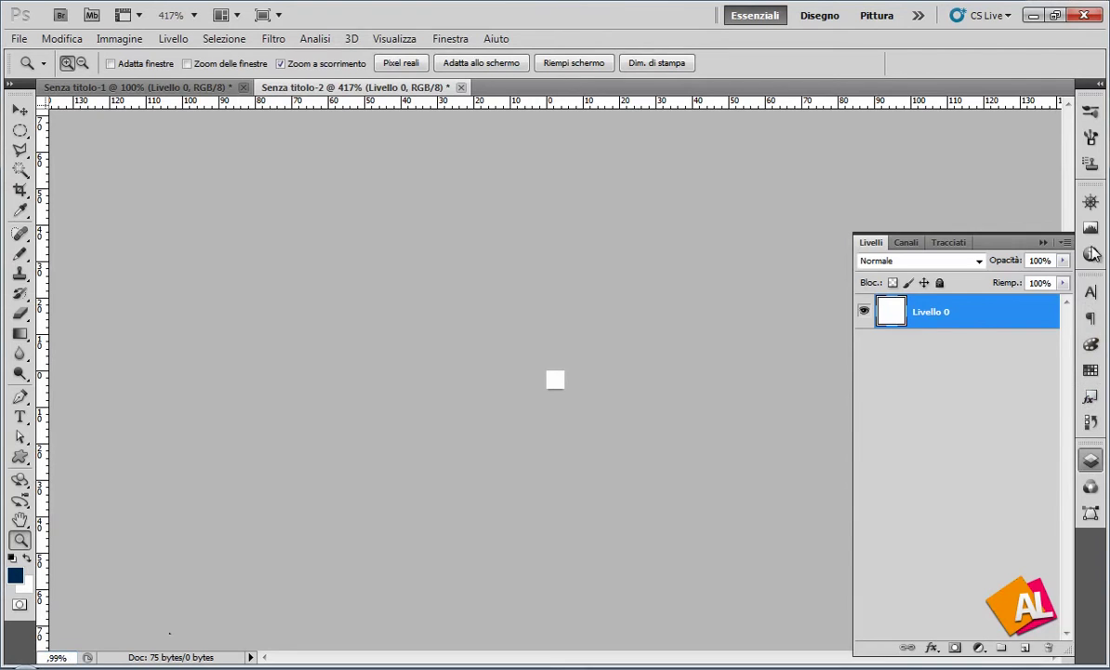
{"action": "left_click", "coordinate": [1091, 202]}
{"action": "left_click_drag", "start_coordinate": [1017, 285], "coordinate": [1043, 284]}
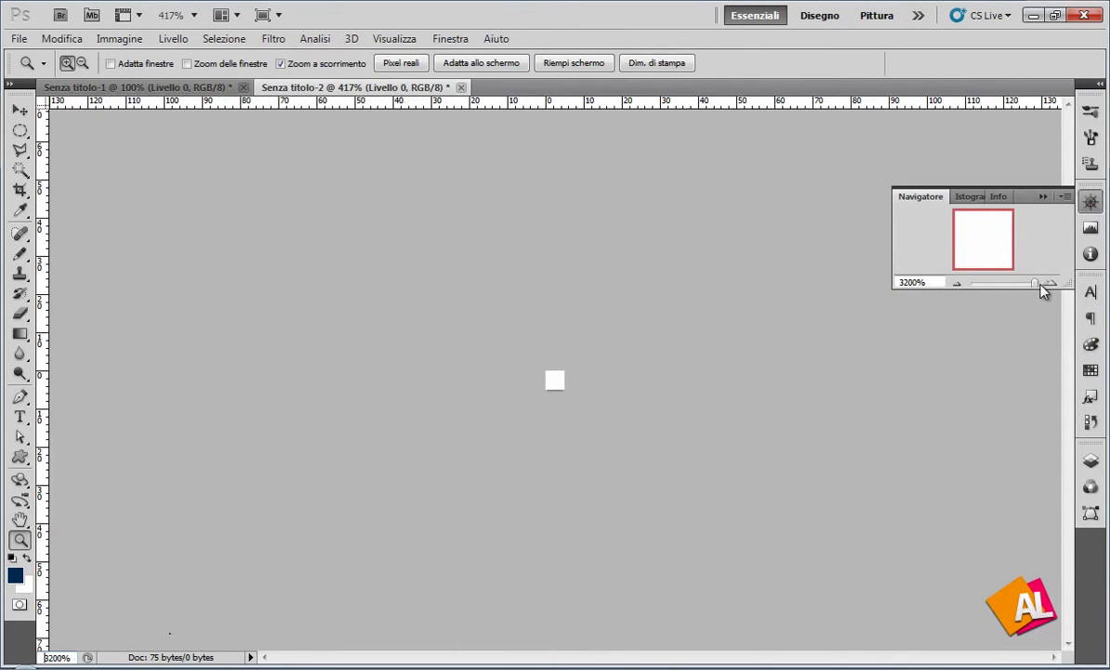
{"action": "key", "text": "ctrl+a"}
{"action": "left_click", "coordinate": [1091, 461]}
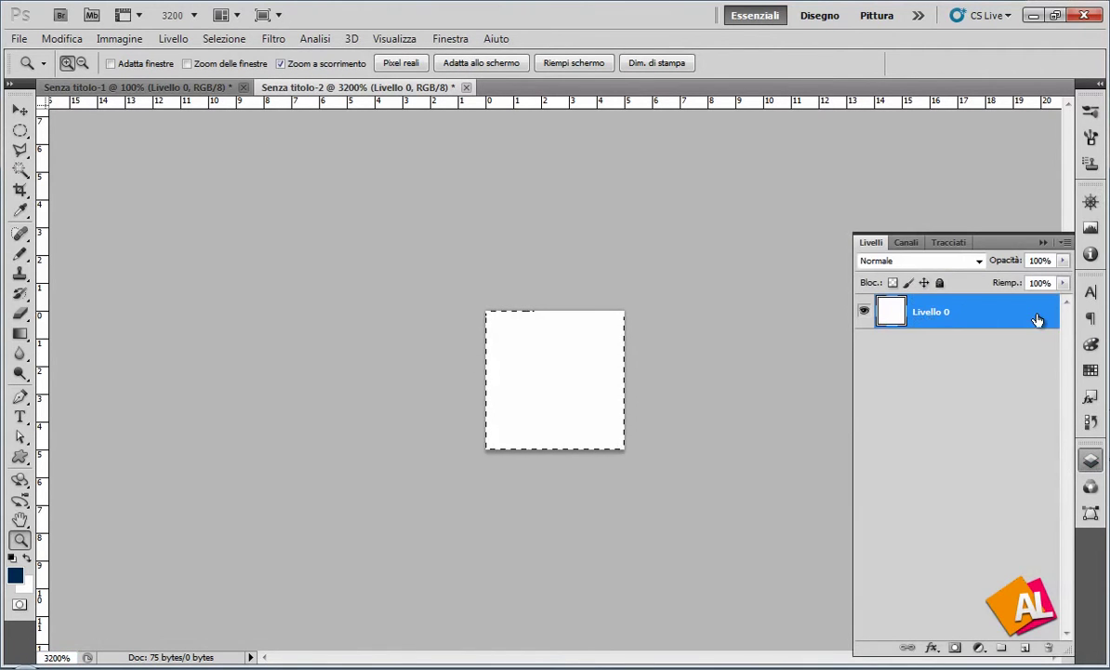
{"action": "key", "text": "Delete"}
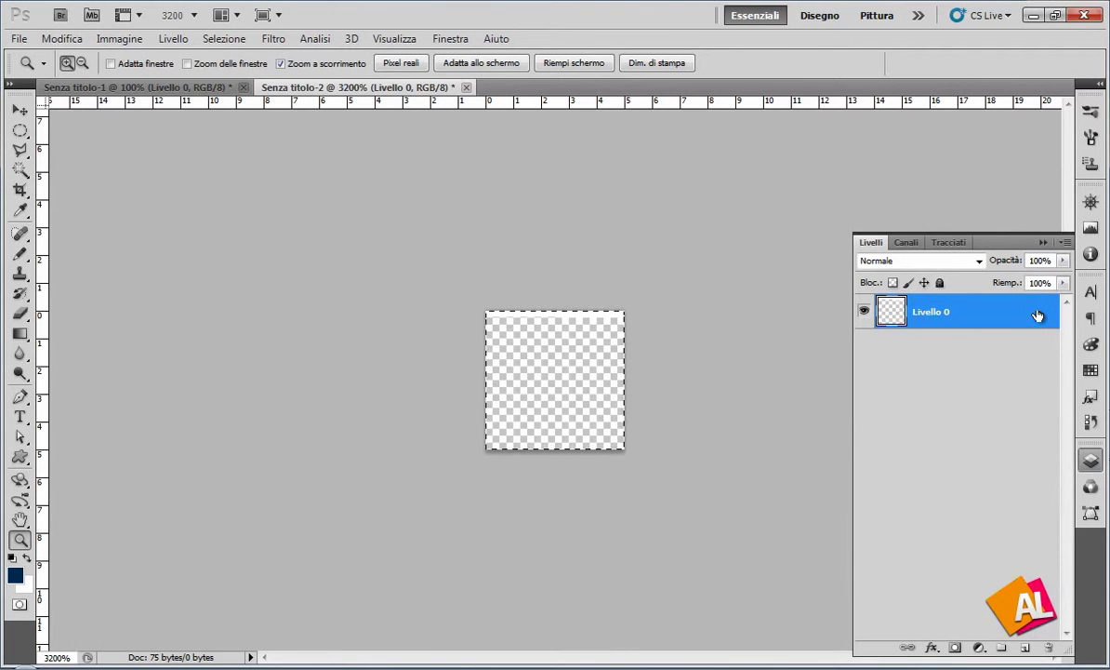
Select the Pencil tool with a 1 px brush size.
{"action": "left_click", "coordinate": [21, 253]}
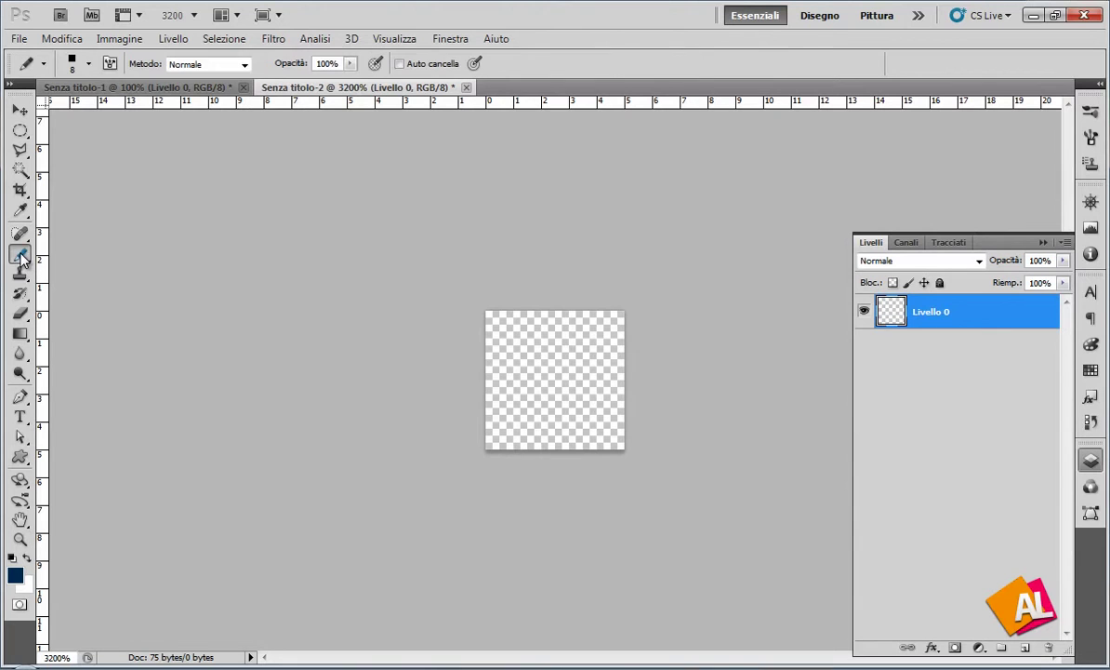
{"action": "left_click", "coordinate": [88, 63]}
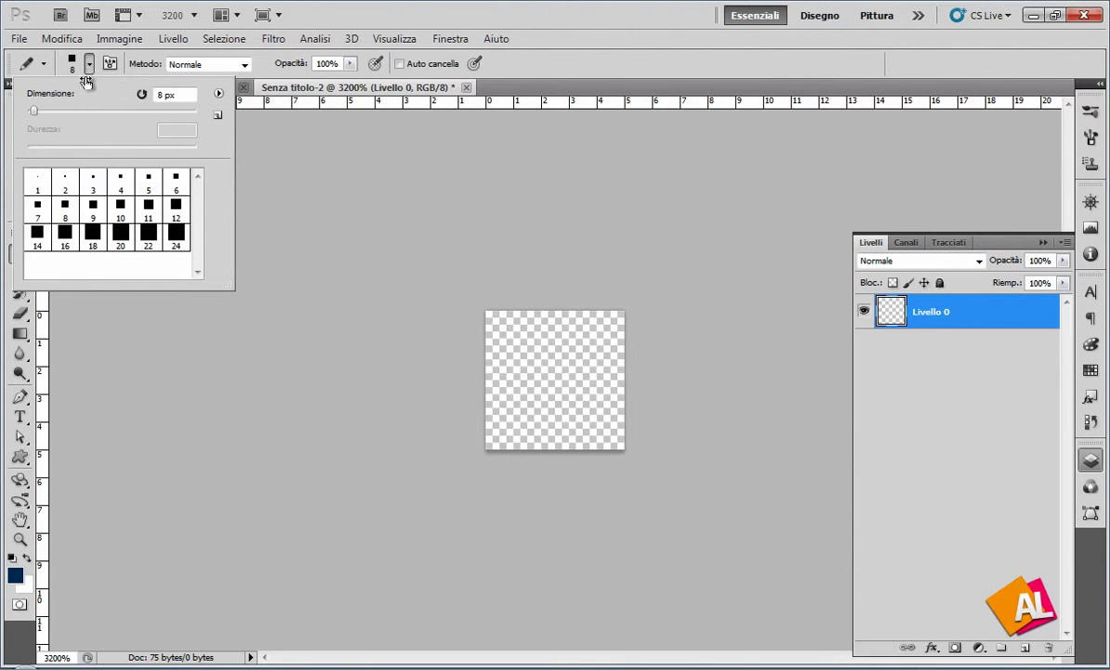
{"action": "left_click", "coordinate": [158, 94]}
{"action": "left_click", "coordinate": [44, 186]}
Set the foreground colour to dark navy 042636.
{"action": "left_click", "coordinate": [26, 559]}
{"action": "left_click", "coordinate": [16, 572]}
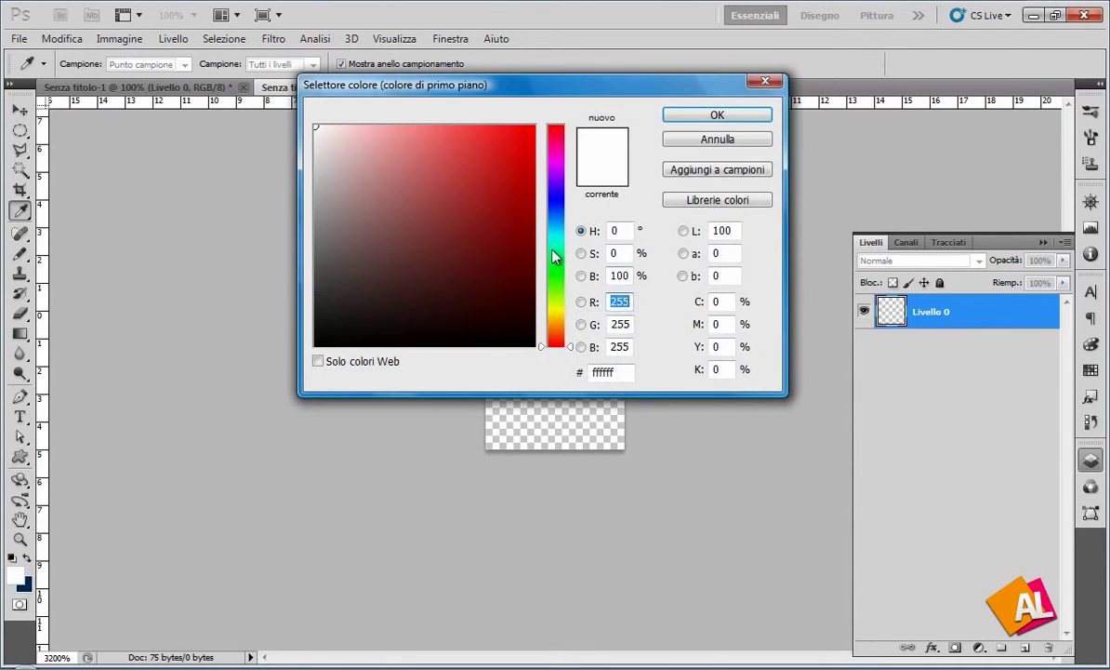
{"action": "left_click", "coordinate": [552, 224]}
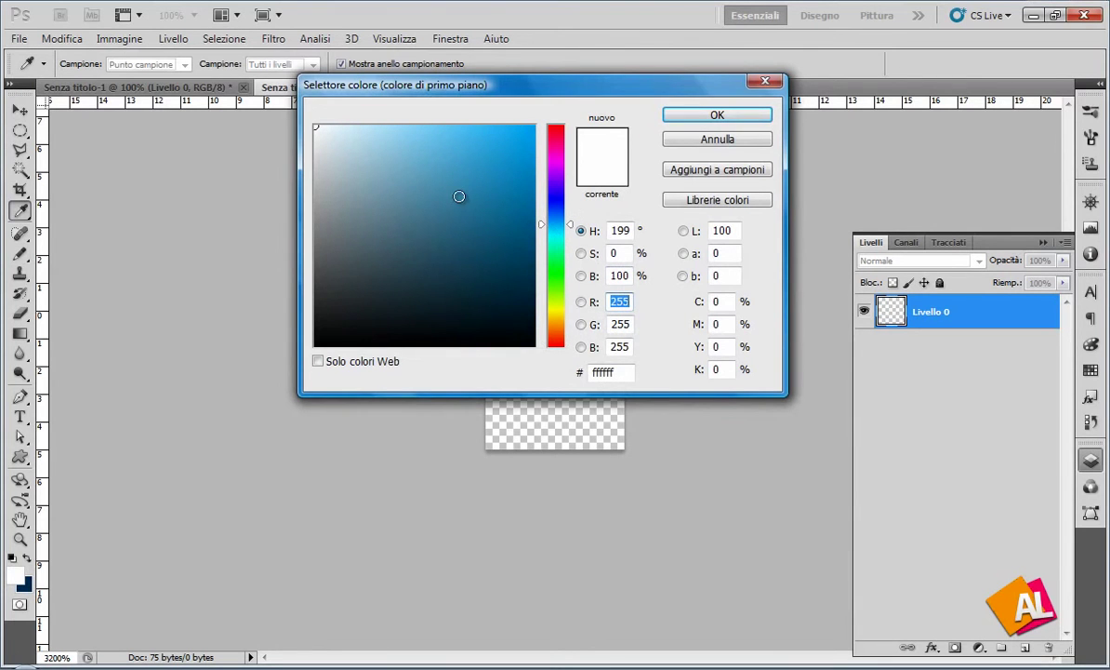
{"action": "left_click", "coordinate": [493, 295]}
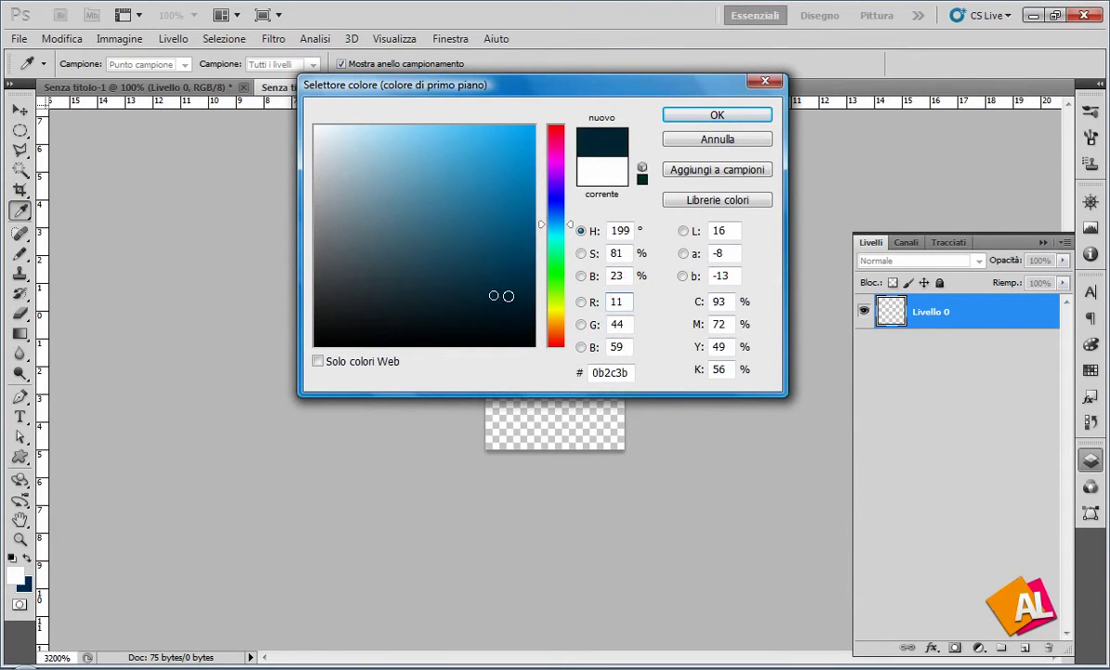
{"action": "left_click_drag", "start_coordinate": [515, 294], "coordinate": [520, 299]}
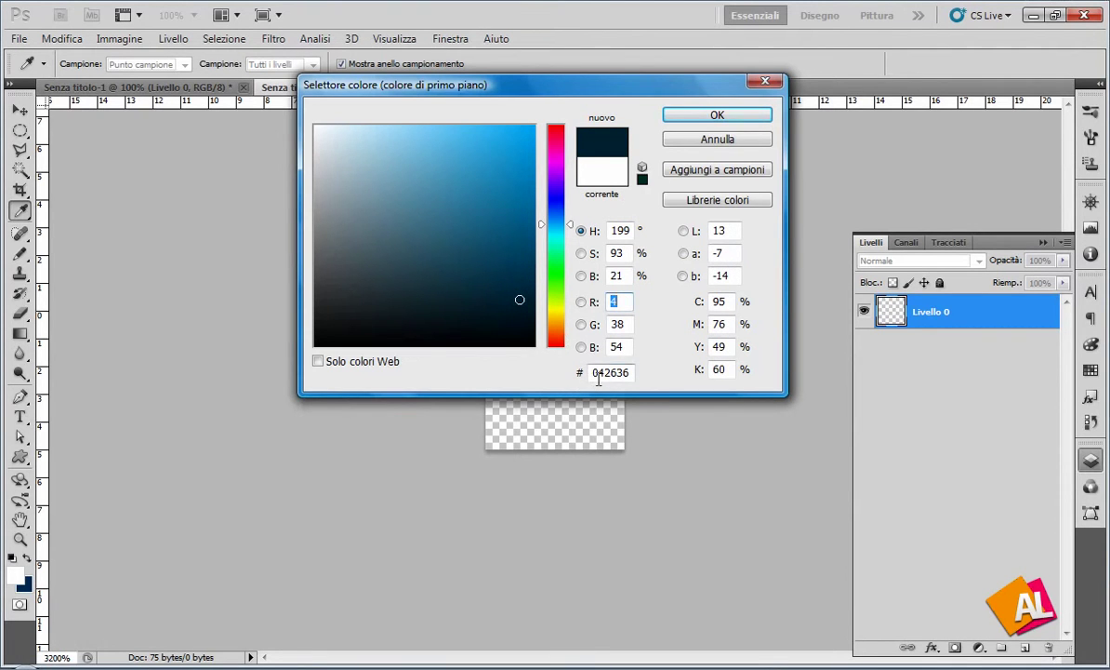
{"action": "left_click", "coordinate": [695, 117]}
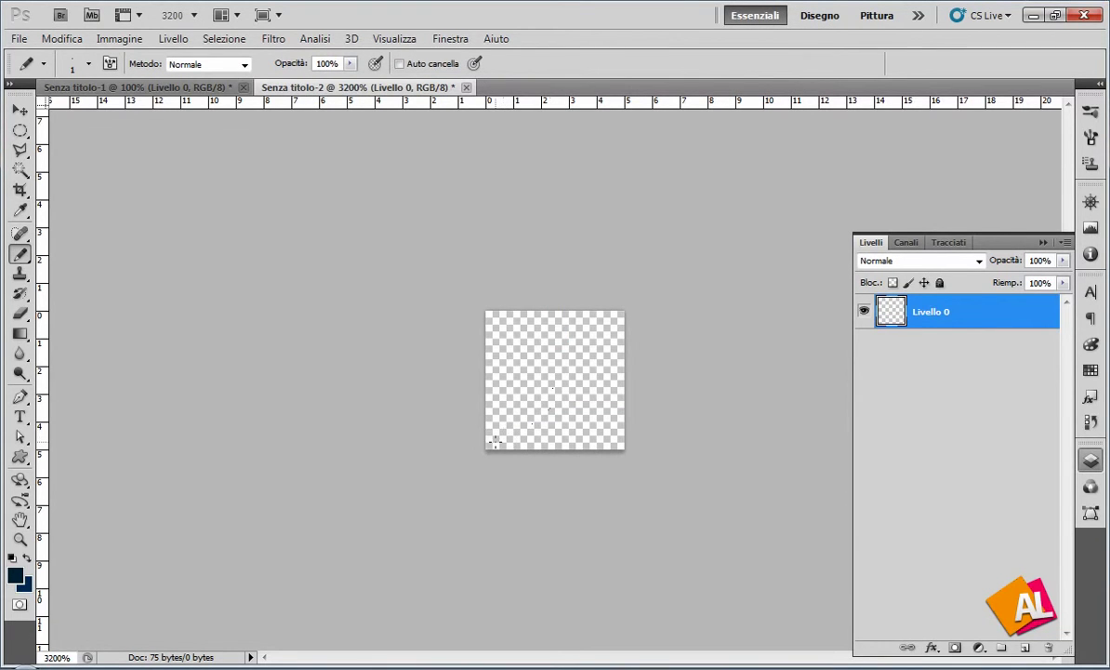
Paint five navy pixels diagonally from bottom-left to top-right, undoing stray top-row pixels.
{"action": "left_click", "coordinate": [494, 442]}
{"action": "left_click", "coordinate": [498, 435]}
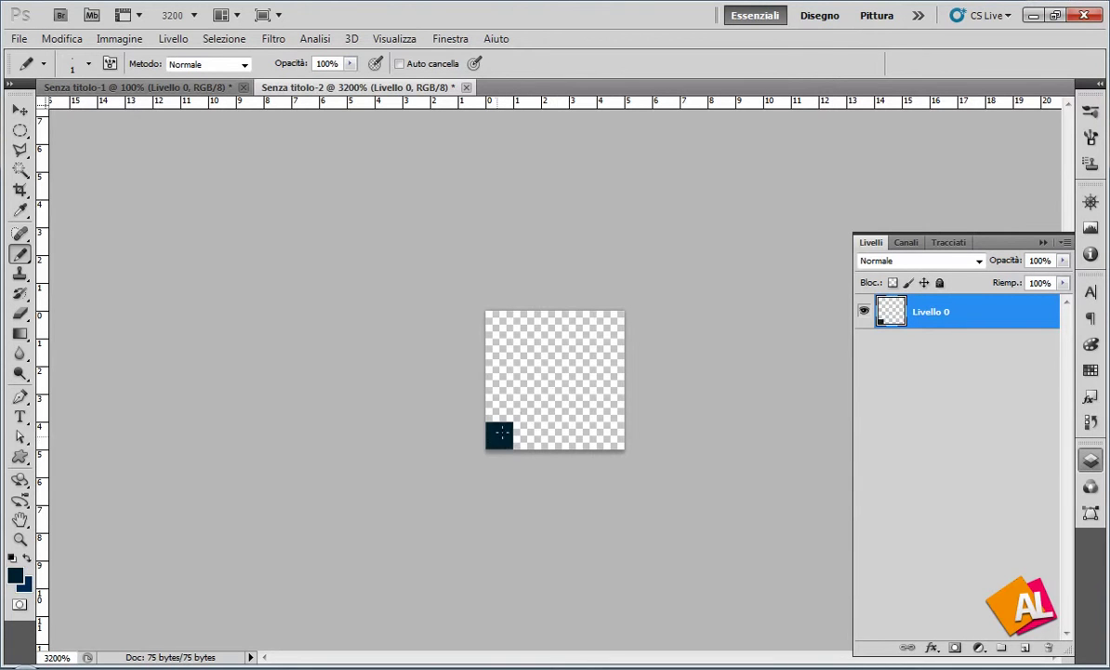
{"action": "left_click", "coordinate": [526, 406]}
{"action": "left_click", "coordinate": [555, 377]}
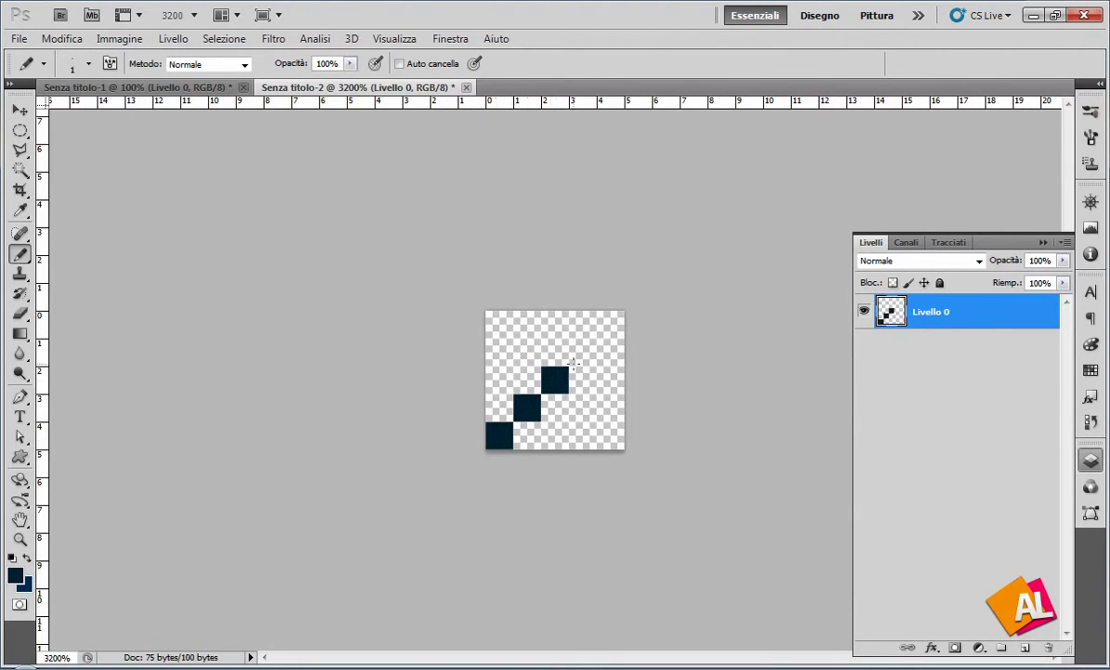
{"action": "left_click", "coordinate": [584, 350]}
{"action": "left_click", "coordinate": [609, 322]}
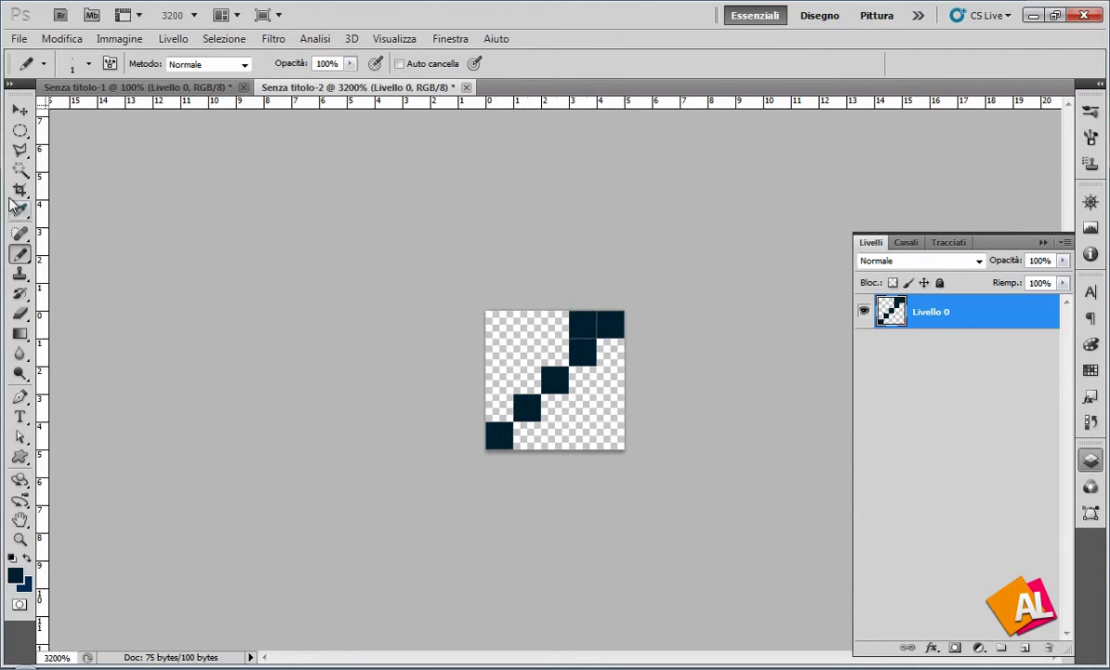
{"action": "key", "text": "ctrl+z"}
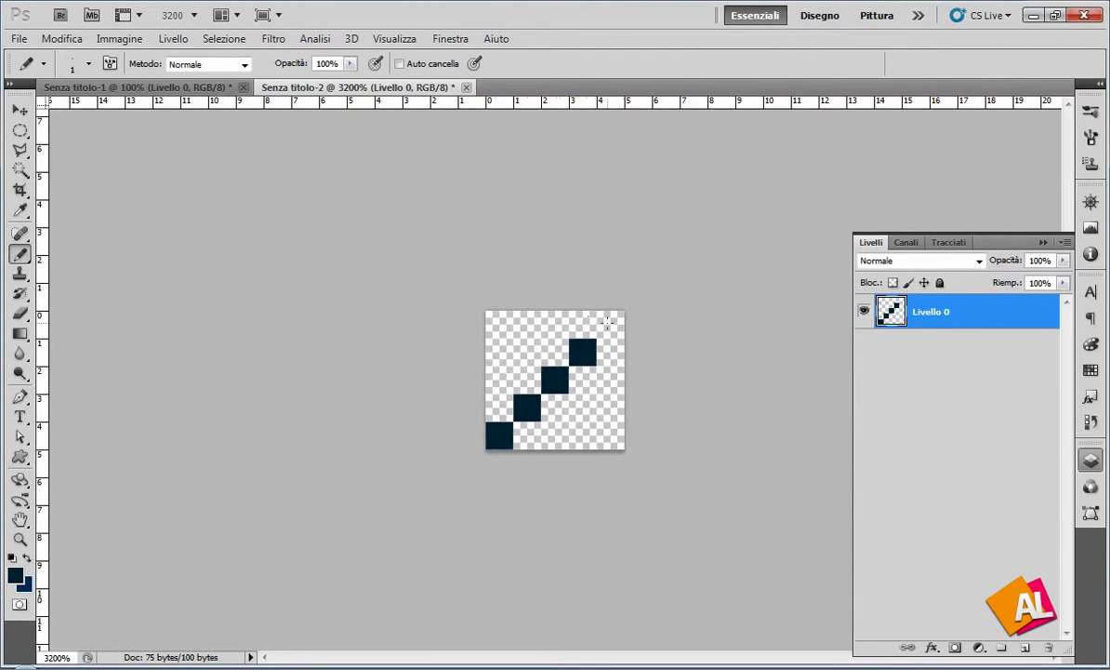
{"action": "left_click", "coordinate": [607, 322]}
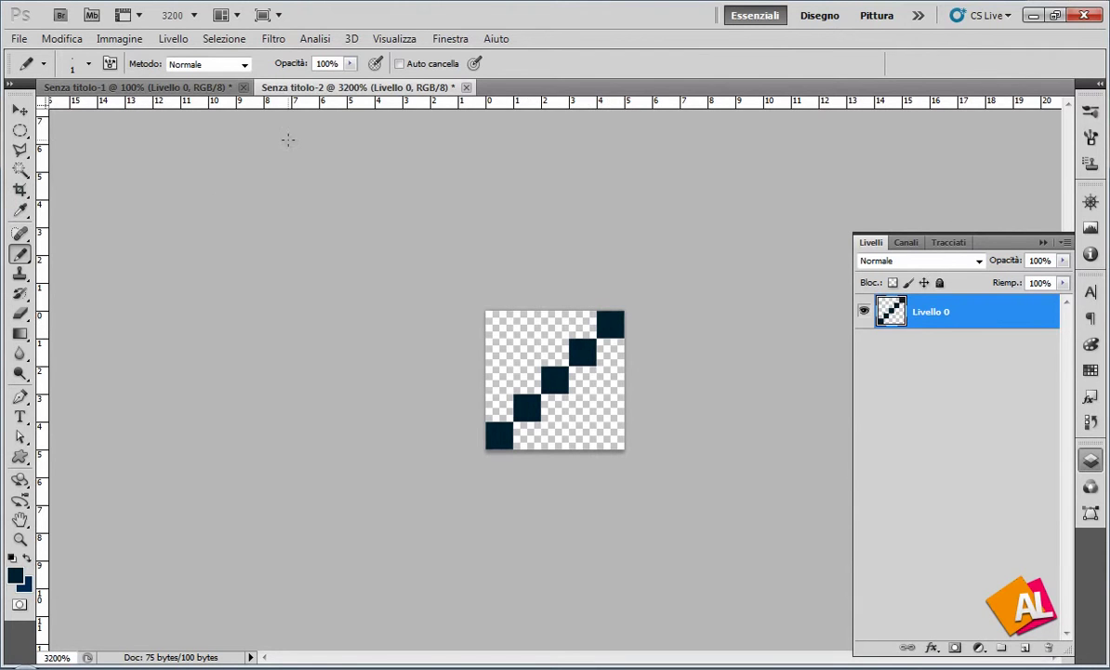
Define the diagonal tile as 'Pattern 16' and close Senza titolo-2 without saving.
{"action": "left_click", "coordinate": [67, 40]}
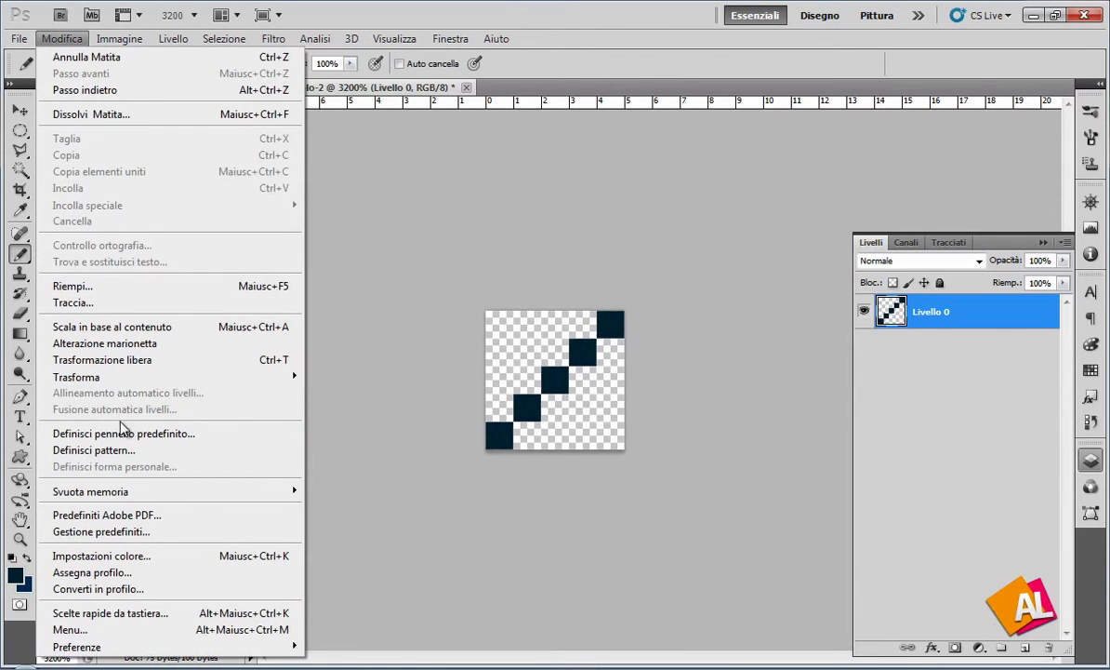
{"action": "left_click", "coordinate": [93, 450]}
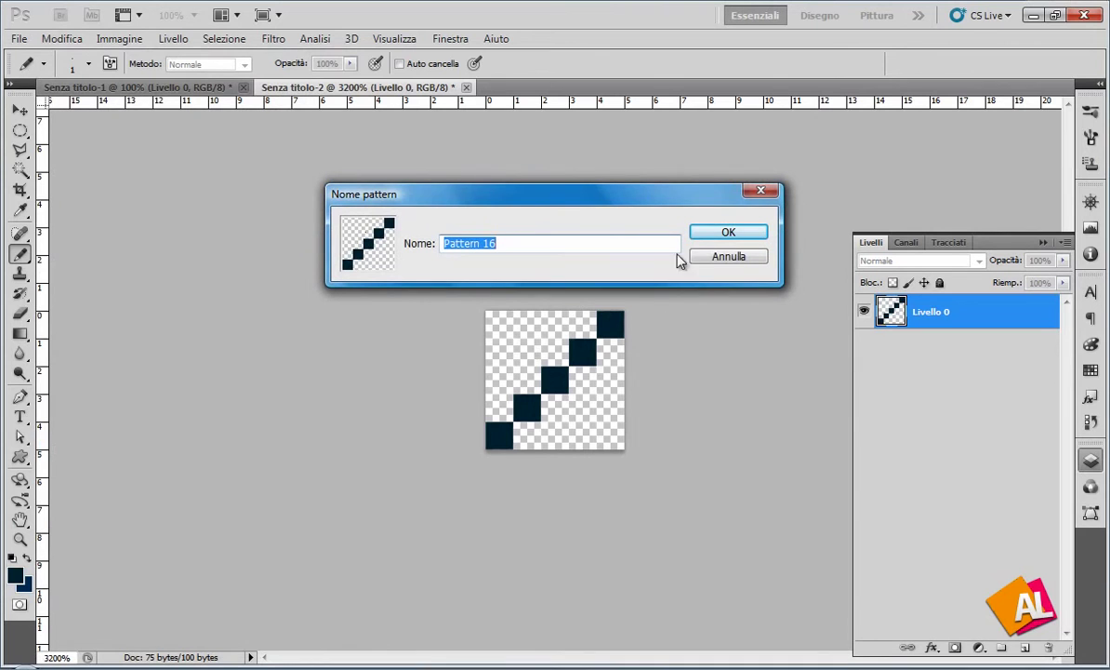
{"action": "left_click", "coordinate": [742, 234]}
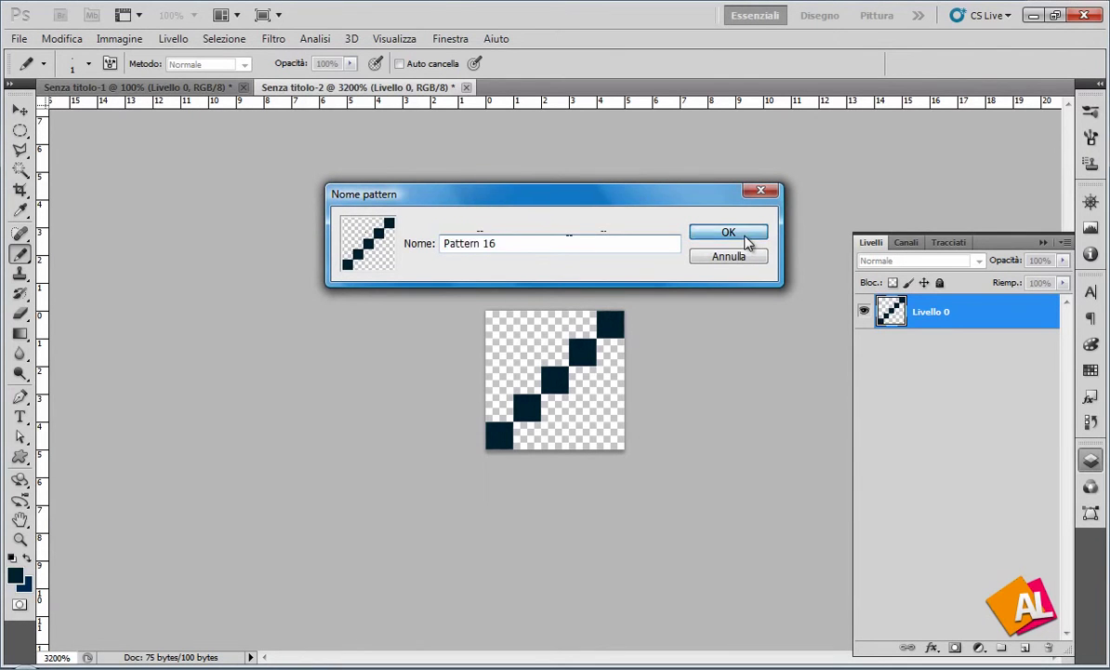
{"action": "left_click", "coordinate": [466, 86]}
{"action": "left_click", "coordinate": [563, 268]}
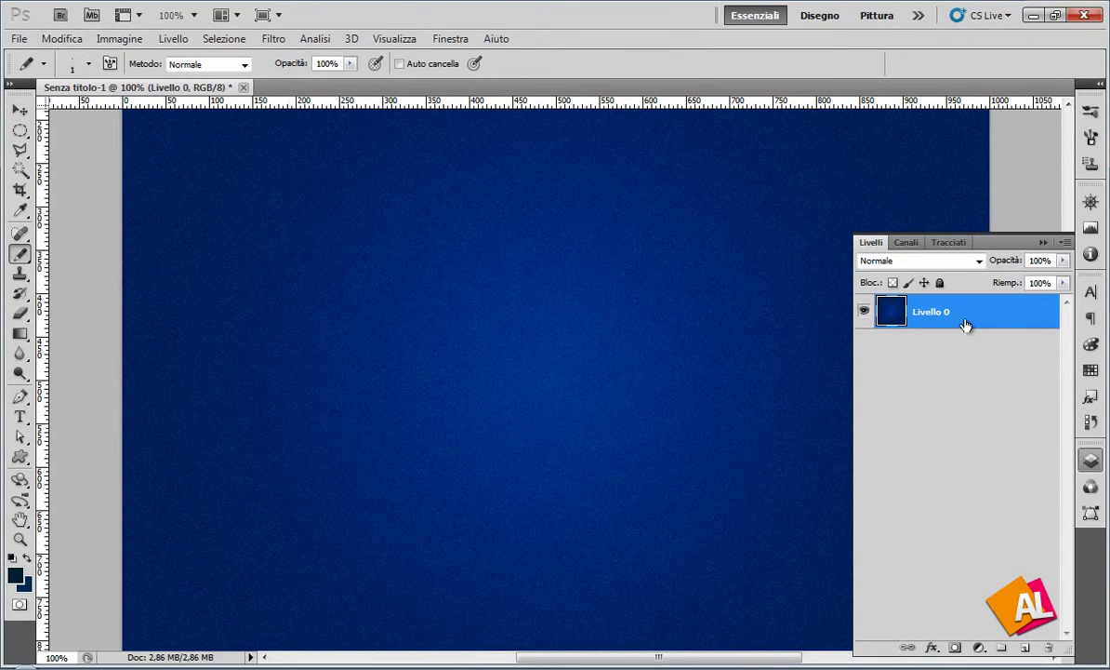
Fill Livello 0 with the custom Pattern 16 using Modifica > Riempi.
{"action": "left_click", "coordinate": [65, 39]}
{"action": "left_click", "coordinate": [82, 288]}
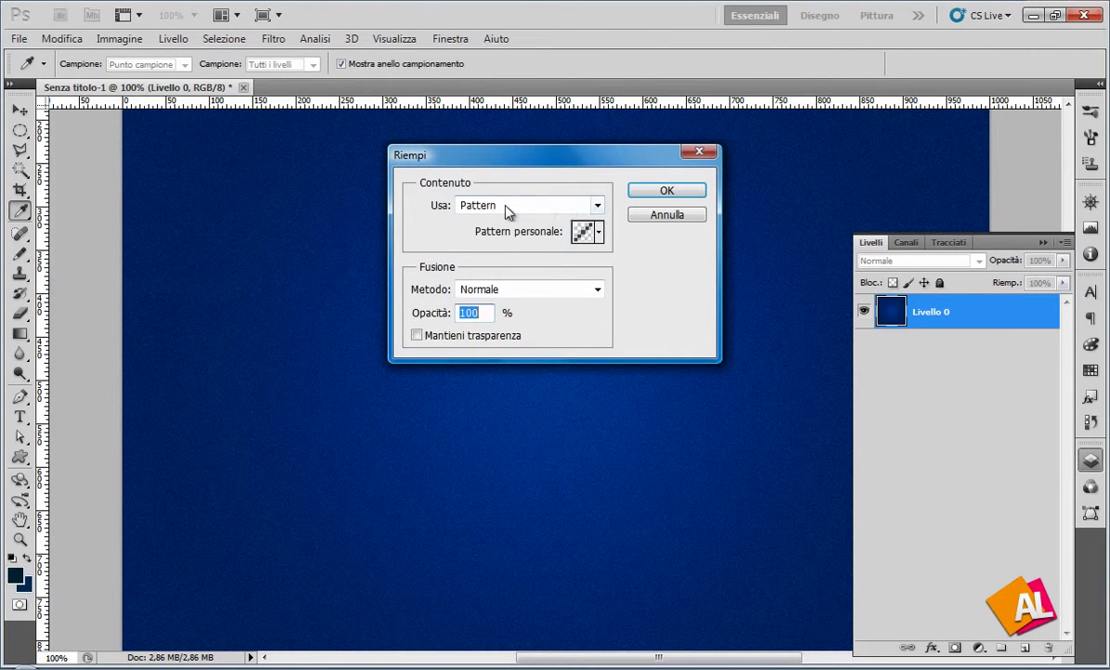
{"action": "left_click", "coordinate": [598, 231]}
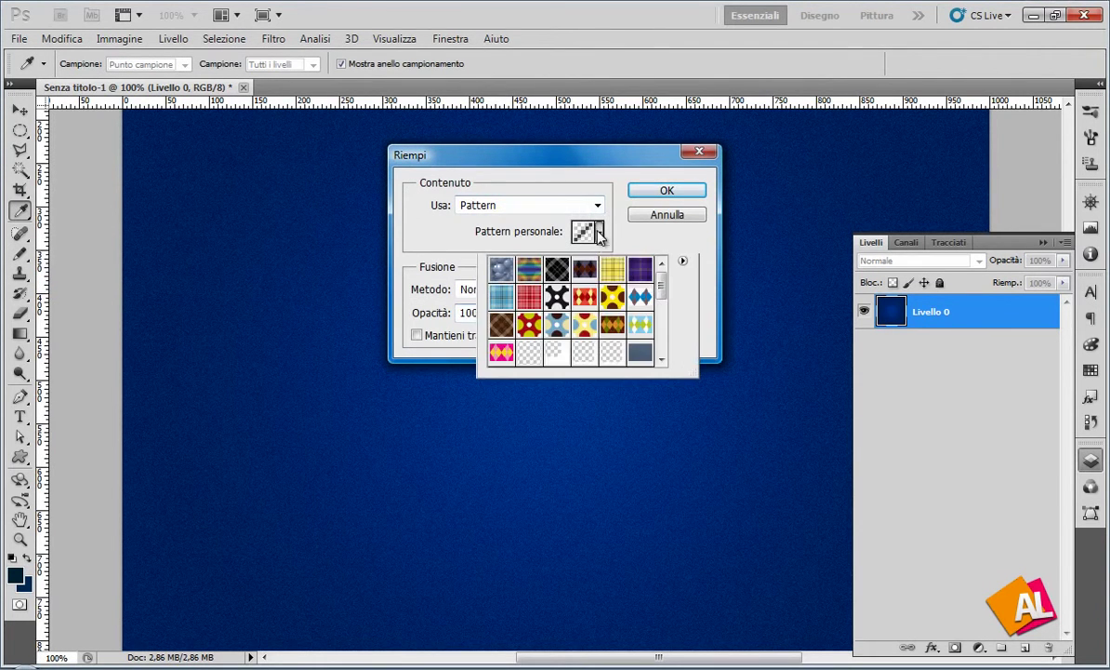
{"action": "left_click_drag", "start_coordinate": [662, 290], "coordinate": [659, 346]}
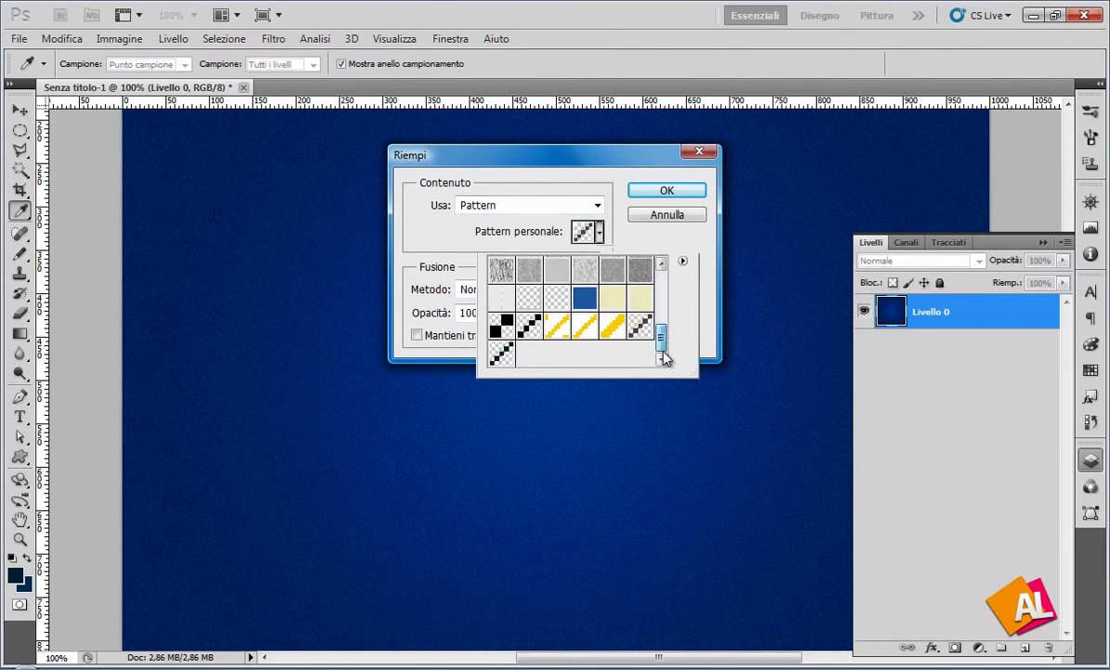
{"action": "left_click", "coordinate": [503, 354]}
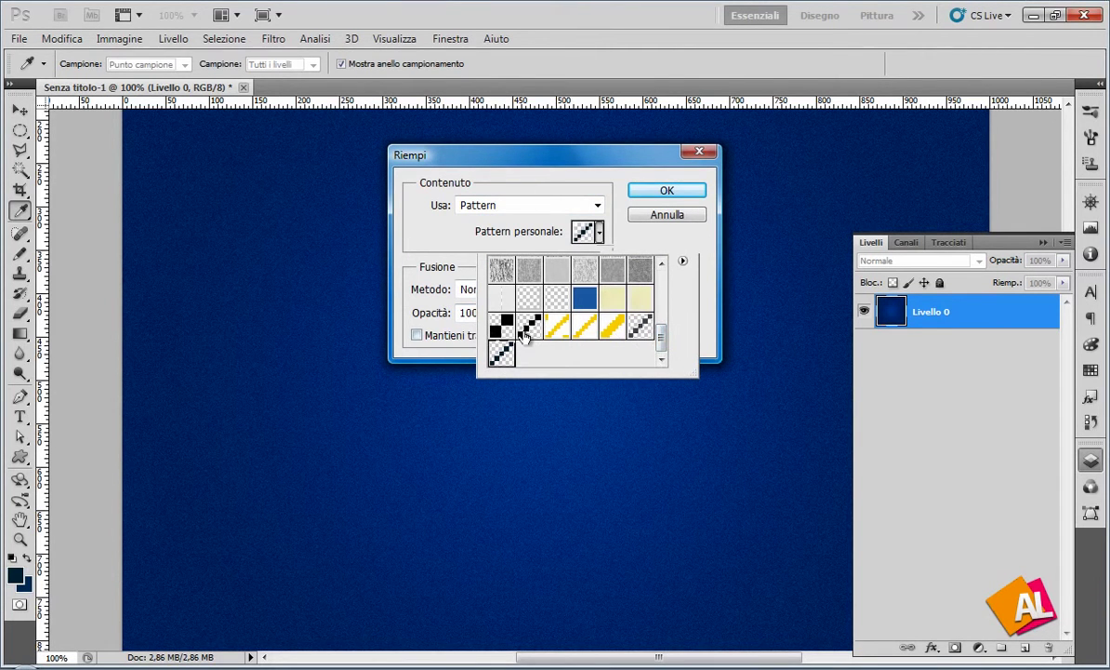
{"action": "left_click", "coordinate": [708, 243]}
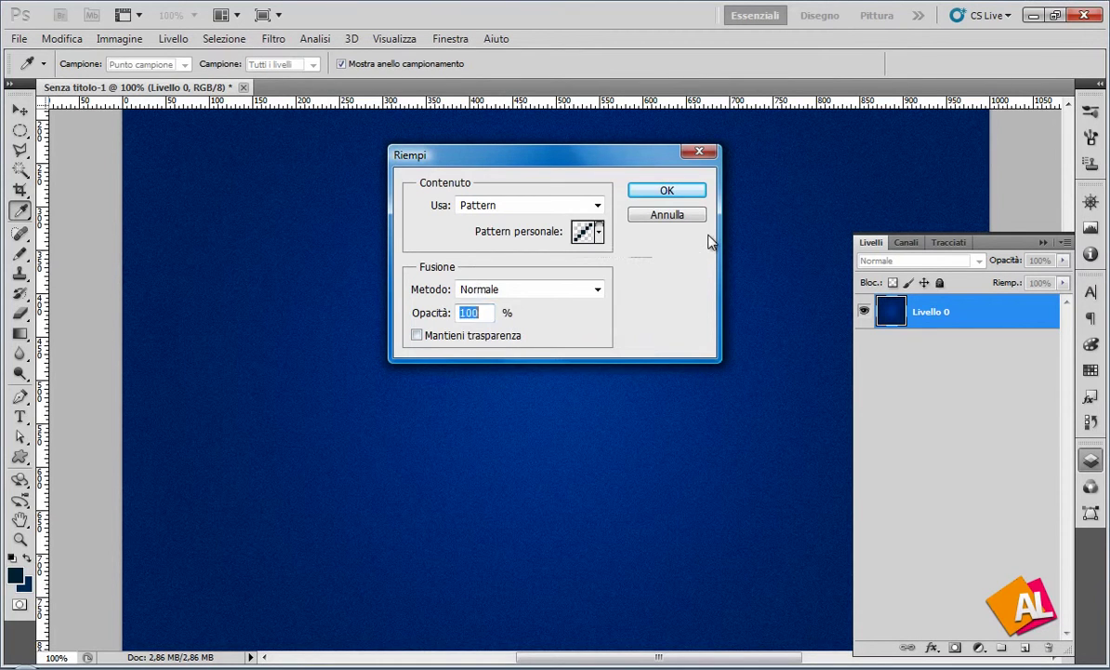
{"action": "left_click", "coordinate": [670, 191]}
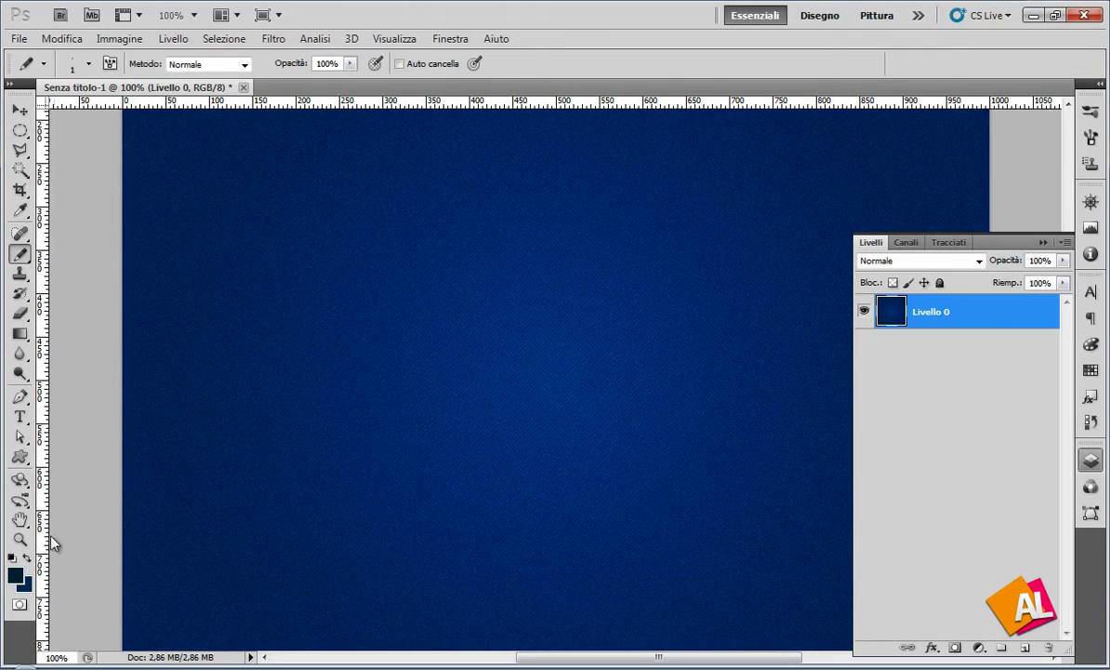
Zoom in and out to inspect the denim texture, then show Navigator at 100%.
{"action": "left_click", "coordinate": [20, 539]}
{"action": "mouse_move", "coordinate": [481, 282]}
{"action": "left_mouse_down"}
{"action": "mouse_move", "coordinate": [592, 360]}
{"action": "mouse_move", "coordinate": [472, 277]}
{"action": "left_mouse_up"}
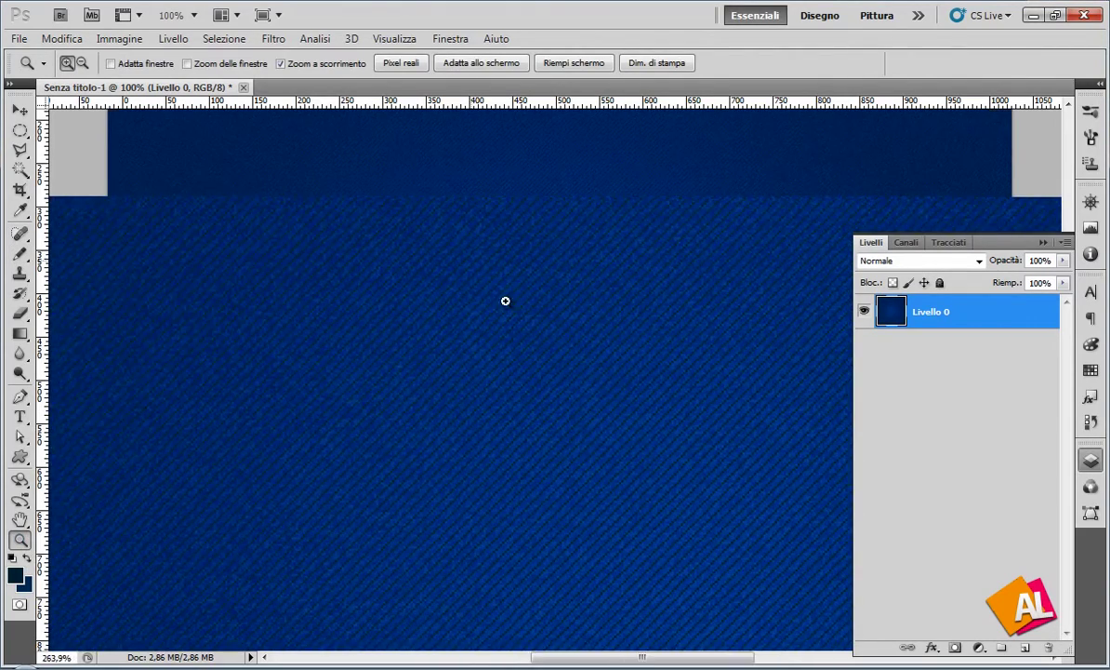
{"action": "left_click", "coordinate": [472, 277], "text": "alt"}
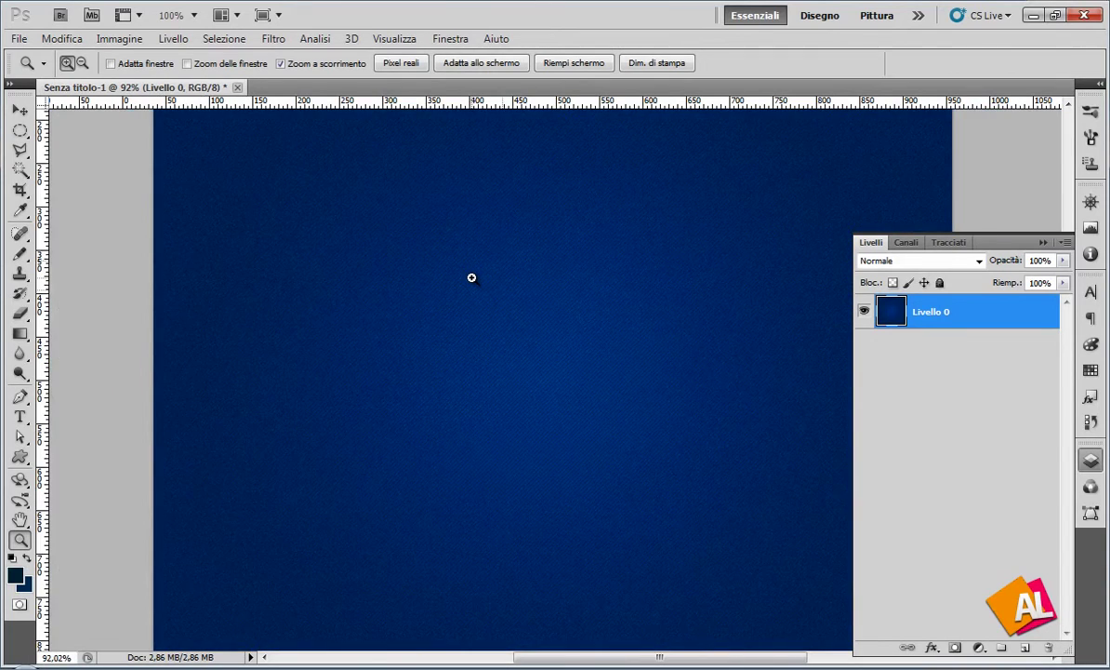
{"action": "left_click", "coordinate": [653, 368]}
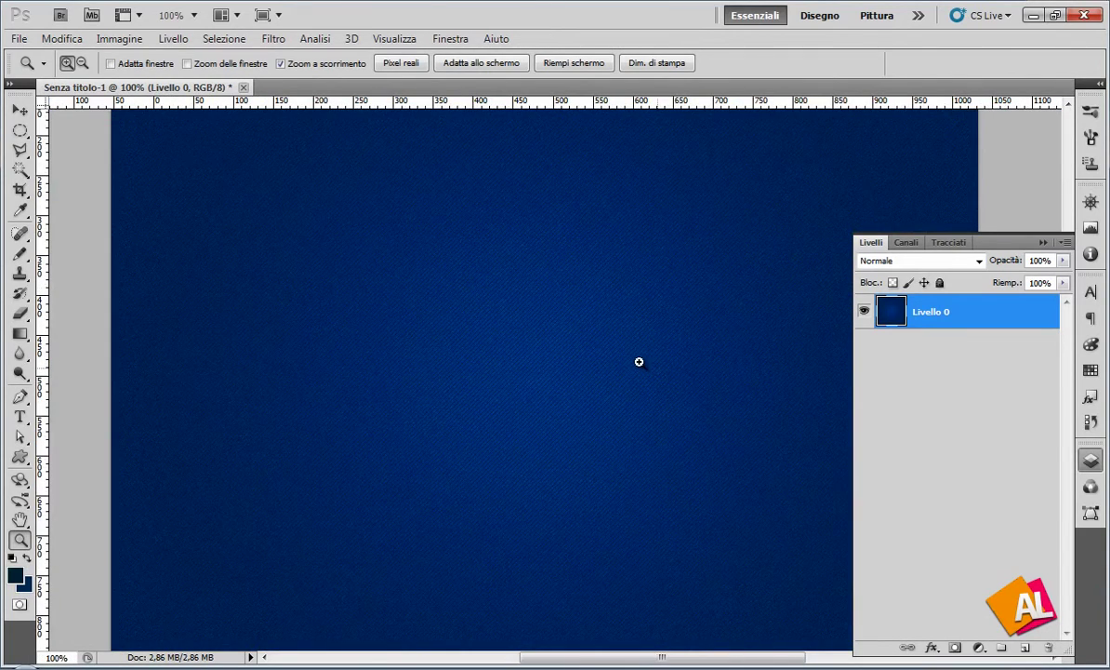
{"action": "left_click", "coordinate": [633, 358]}
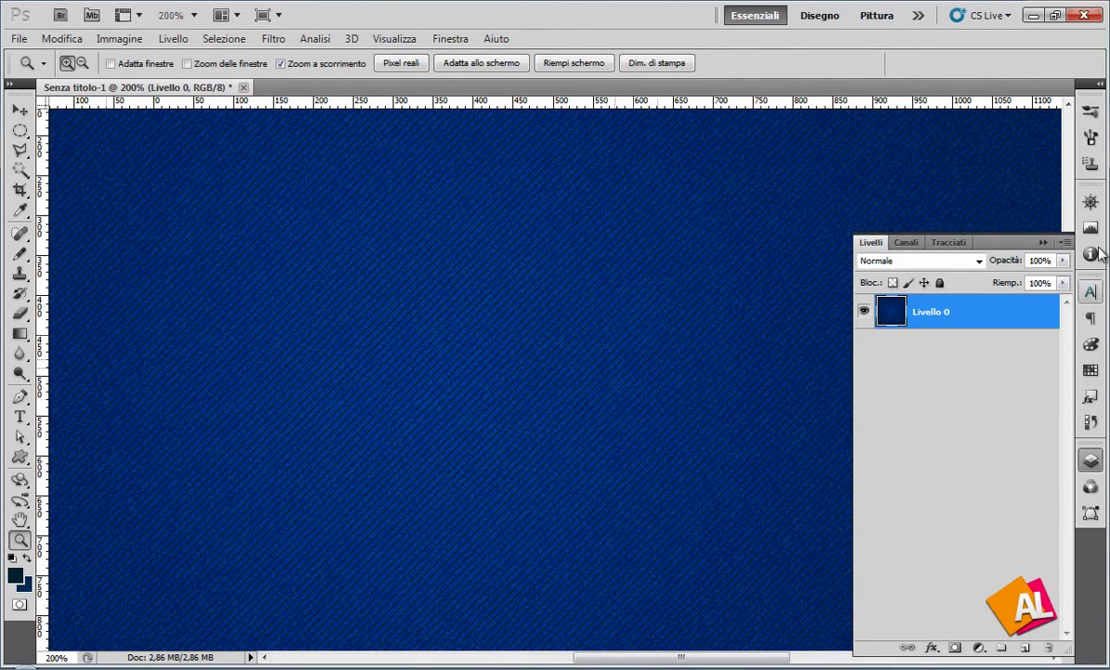
{"action": "left_click", "coordinate": [1092, 202]}
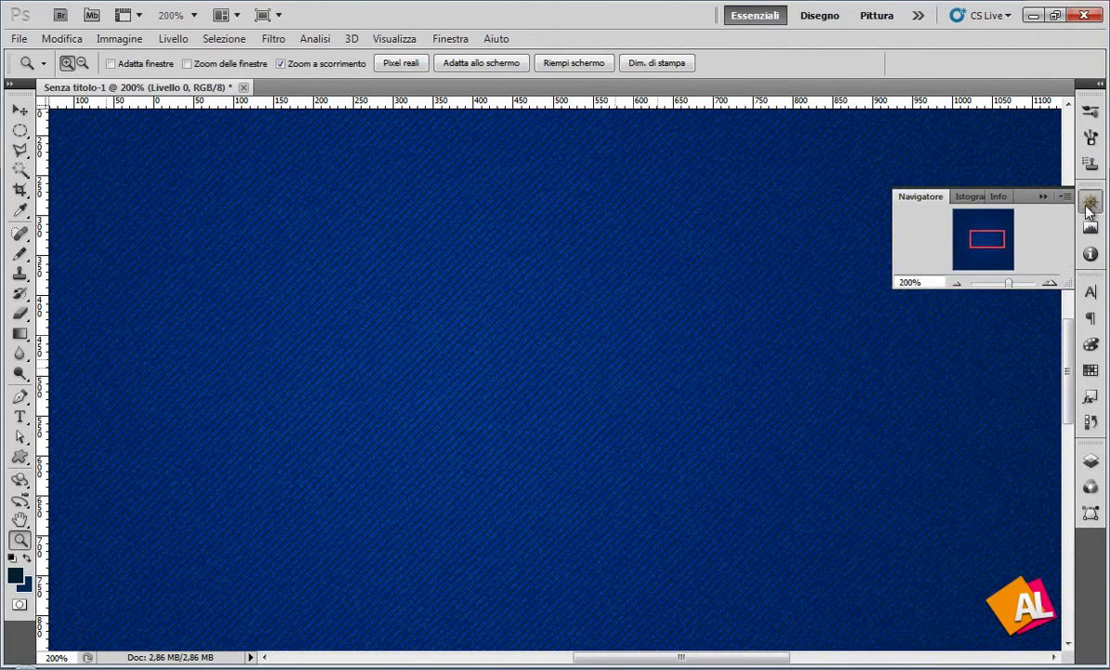
{"action": "left_click", "coordinate": [959, 285]}
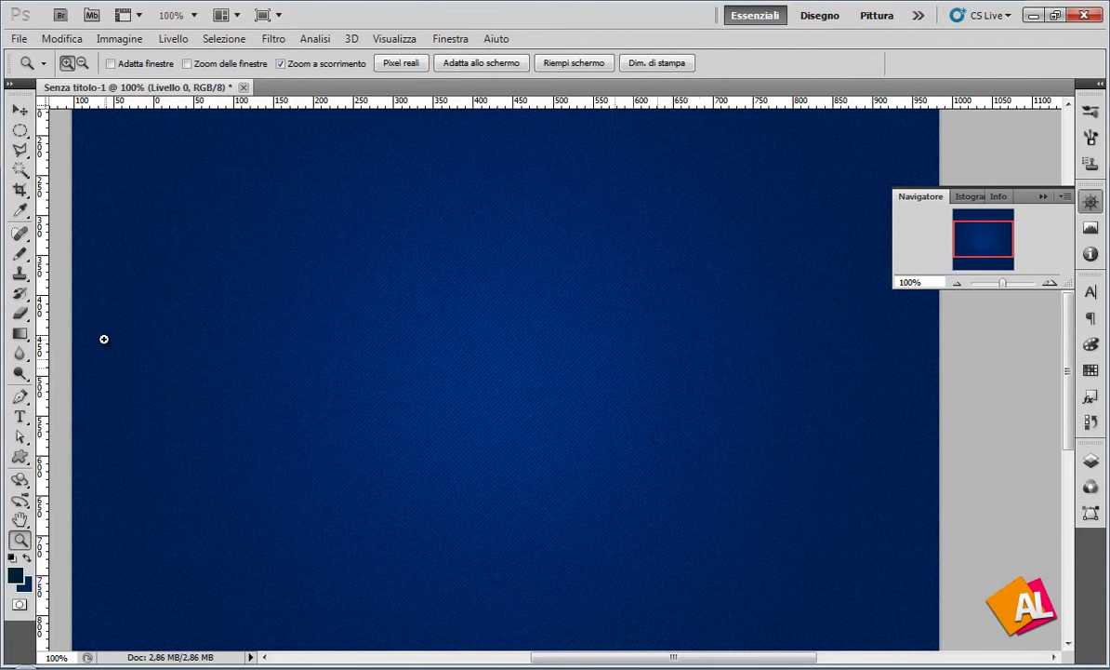
Draw a large Segnale 2 custom house shape near the canvas centre.
{"action": "left_click", "coordinate": [21, 456]}
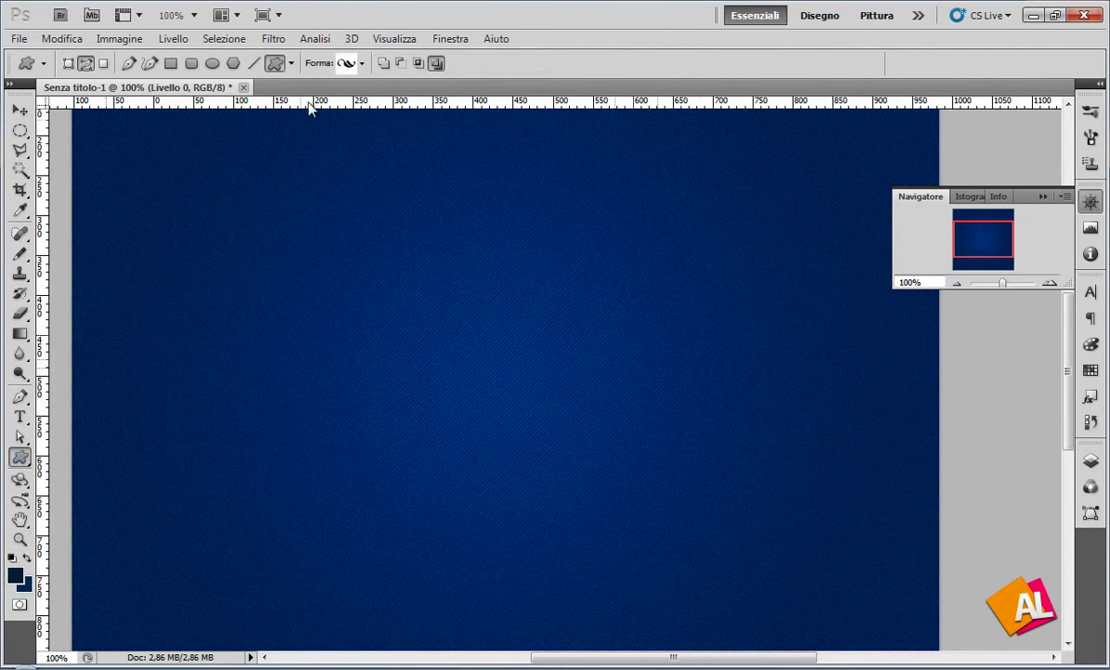
{"action": "left_click", "coordinate": [293, 63]}
{"action": "left_click", "coordinate": [293, 64]}
{"action": "left_click", "coordinate": [359, 63]}
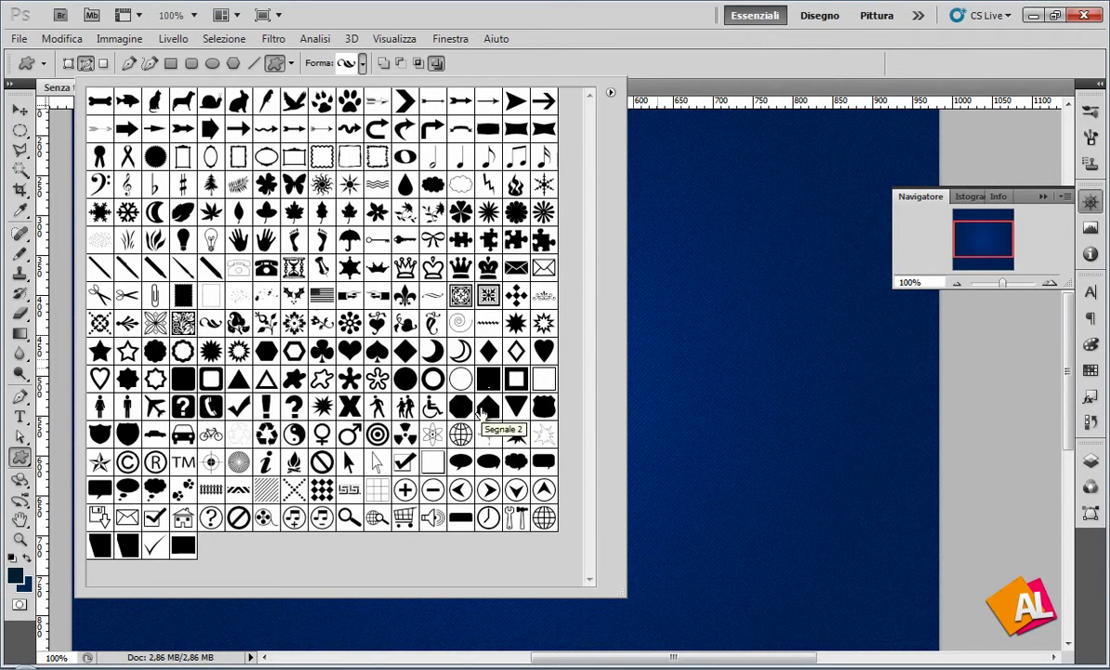
{"action": "left_click", "coordinate": [486, 409]}
{"action": "left_click", "coordinate": [668, 63]}
{"action": "left_click_drag", "start_coordinate": [409, 255], "coordinate": [463, 332]}
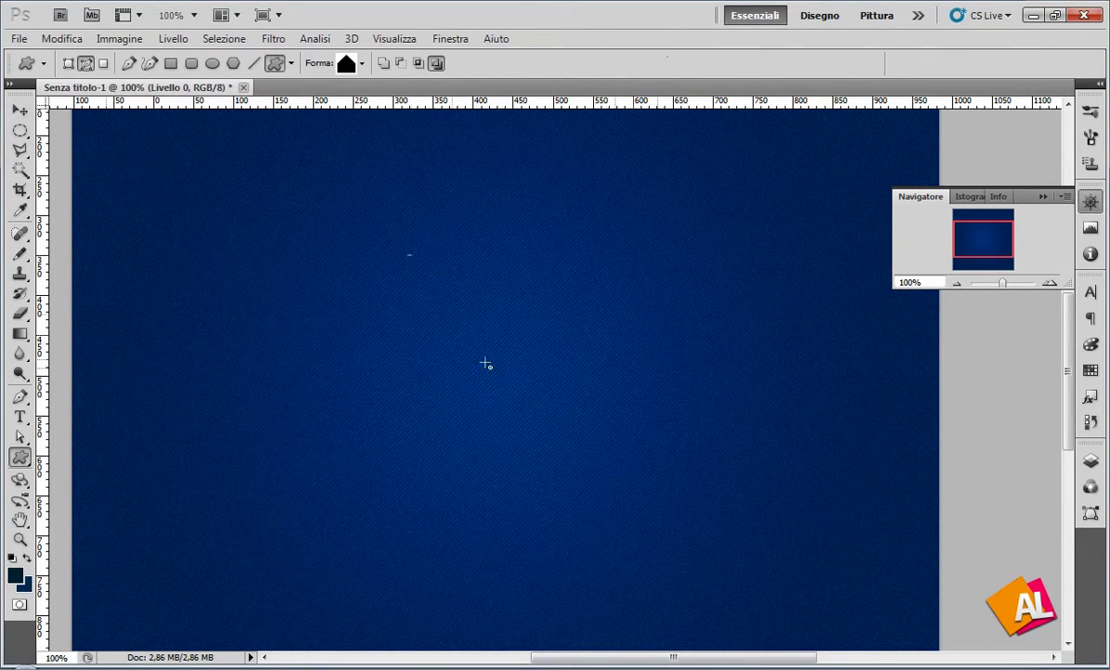
{"action": "left_click_drag", "start_coordinate": [706, 562], "coordinate": [732, 580]}
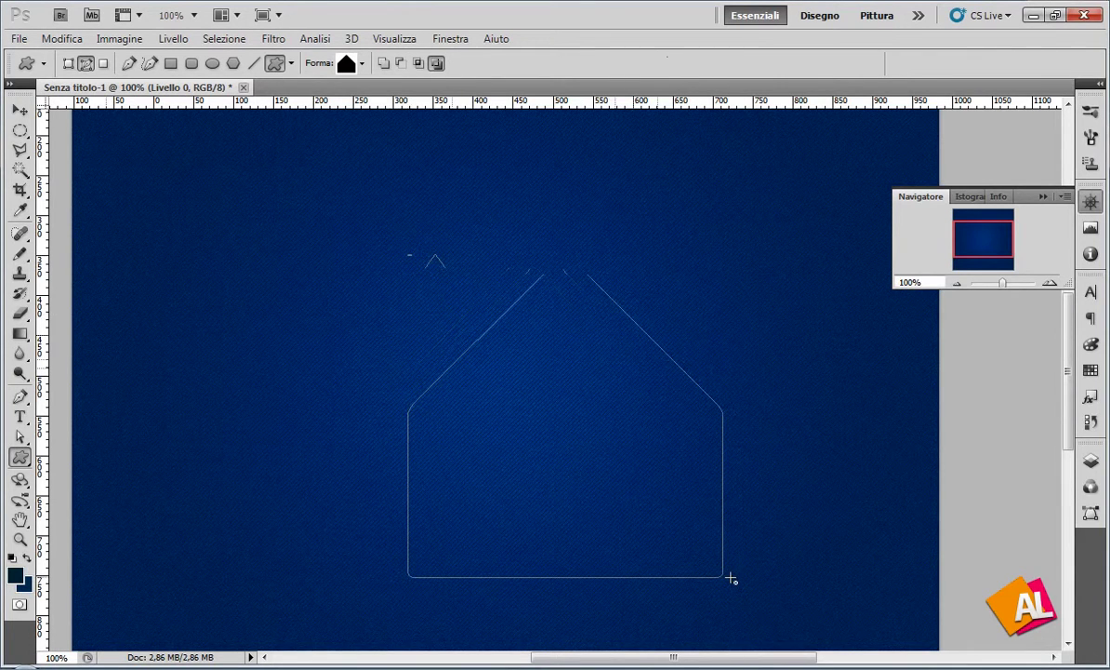
Raise the house path's roof-corner anchors to make taller walls and a shallower roof.
{"action": "left_click", "coordinate": [20, 436]}
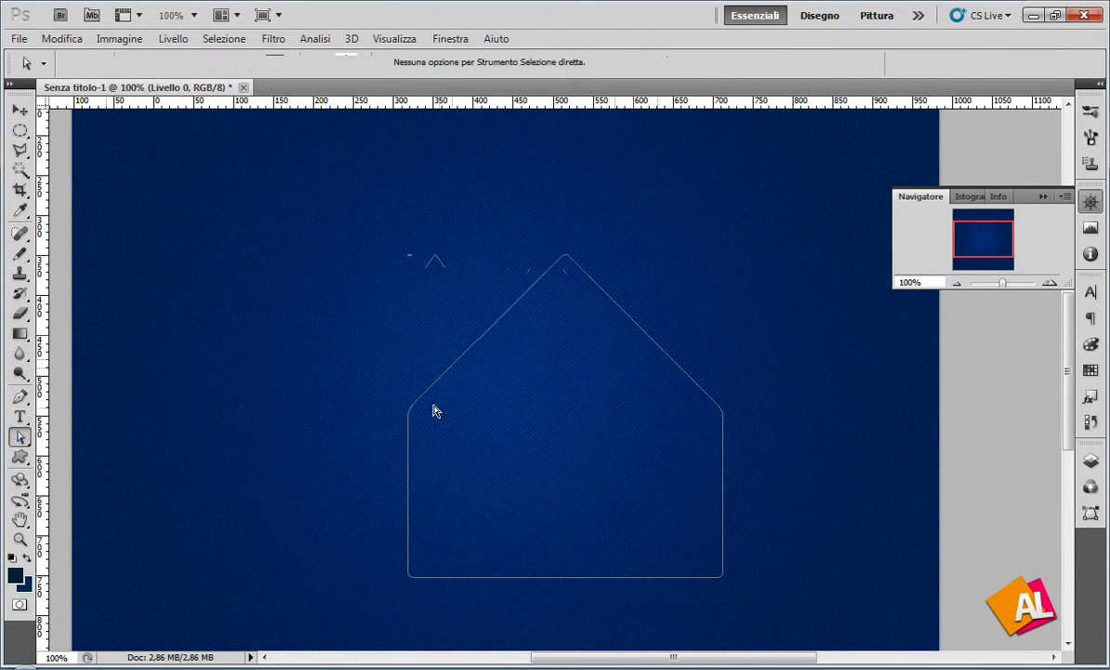
{"action": "left_click_drag", "start_coordinate": [766, 425], "coordinate": [765, 425]}
{"action": "key", "text": "shift+Up"}
{"action": "key", "text": "shift+Up"}
{"action": "key", "text": "shift+Up"}
{"action": "key", "text": "shift+Up"}
{"action": "key", "text": "shift+Up"}
{"action": "key", "text": "shift+Up"}
{"action": "key", "text": "shift+Up"}
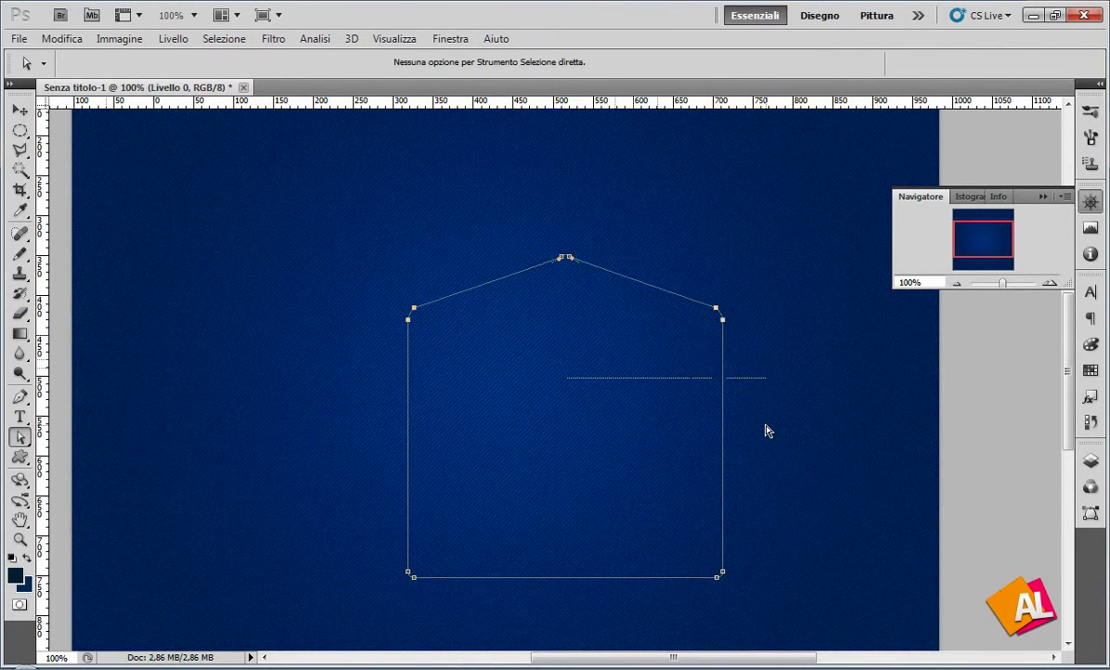
{"action": "left_click", "coordinate": [20, 109]}
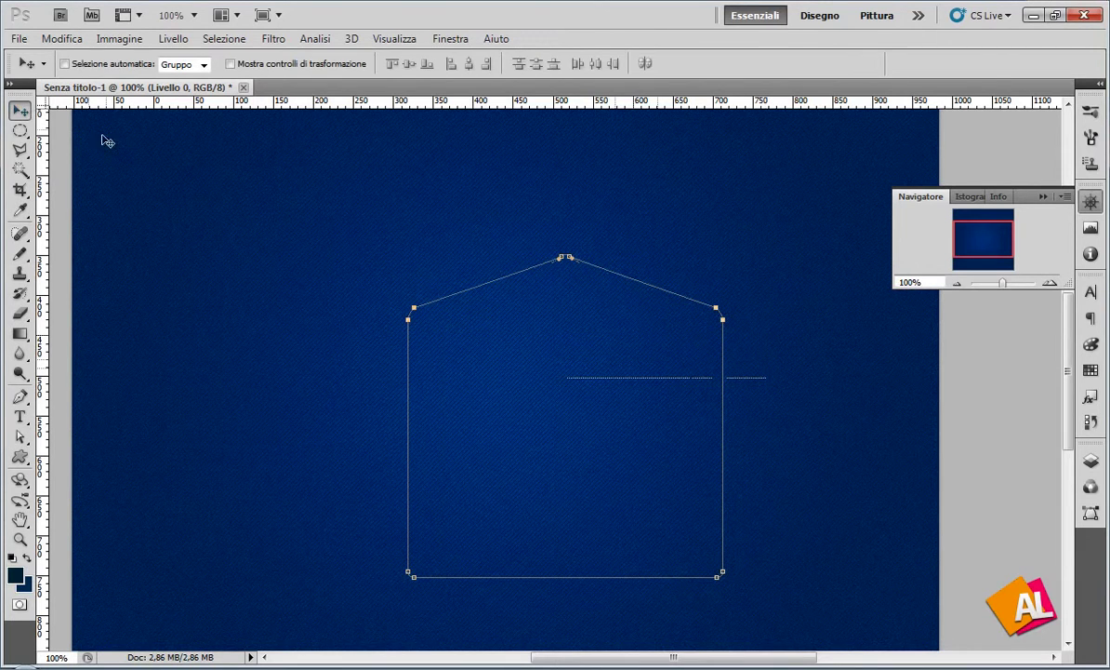
Free-transform the house path to turn it upside down, point at the bottom.
{"action": "key", "text": "ctrl+t"}
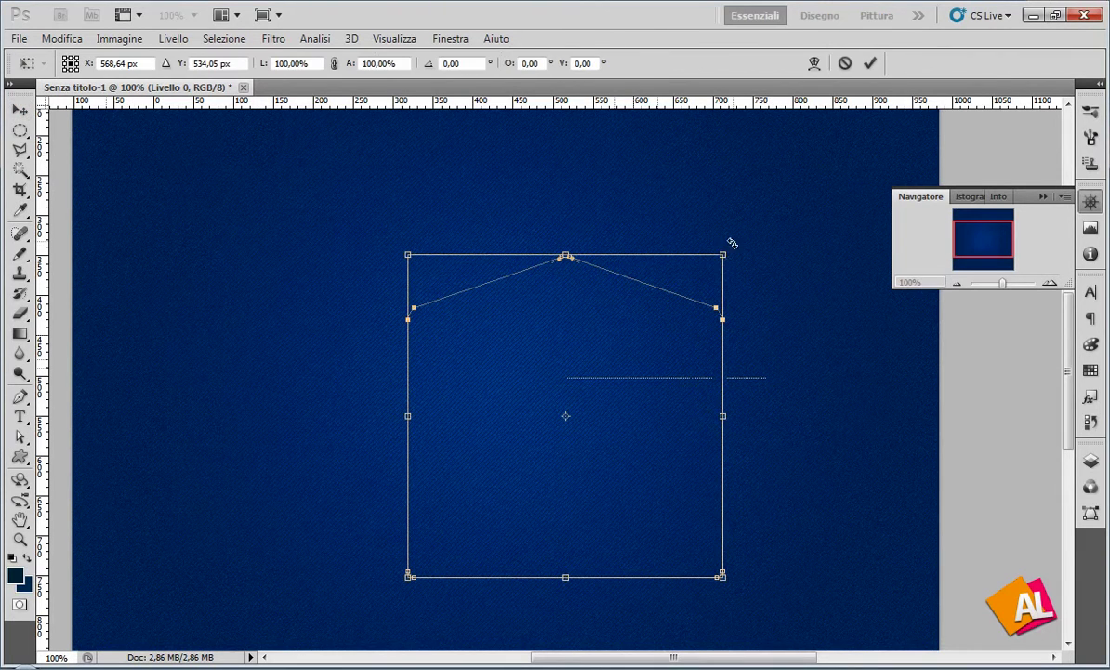
{"action": "left_click_drag", "start_coordinate": [466, 596], "coordinate": [615, 216]}
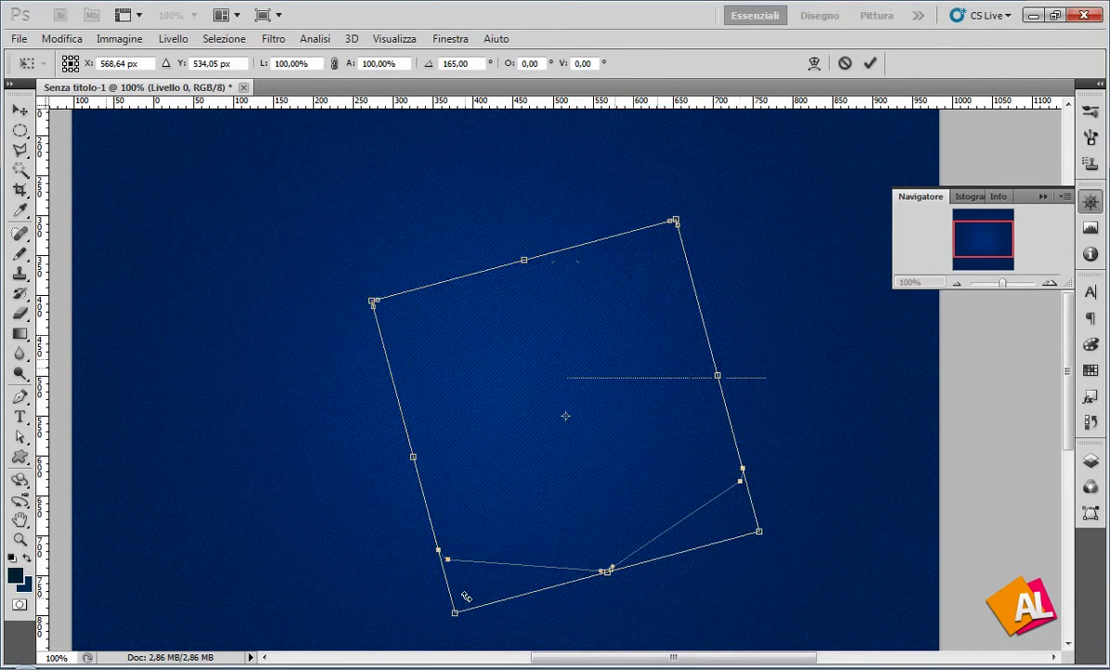
{"action": "left_click_drag", "start_coordinate": [416, 587], "coordinate": [376, 542]}
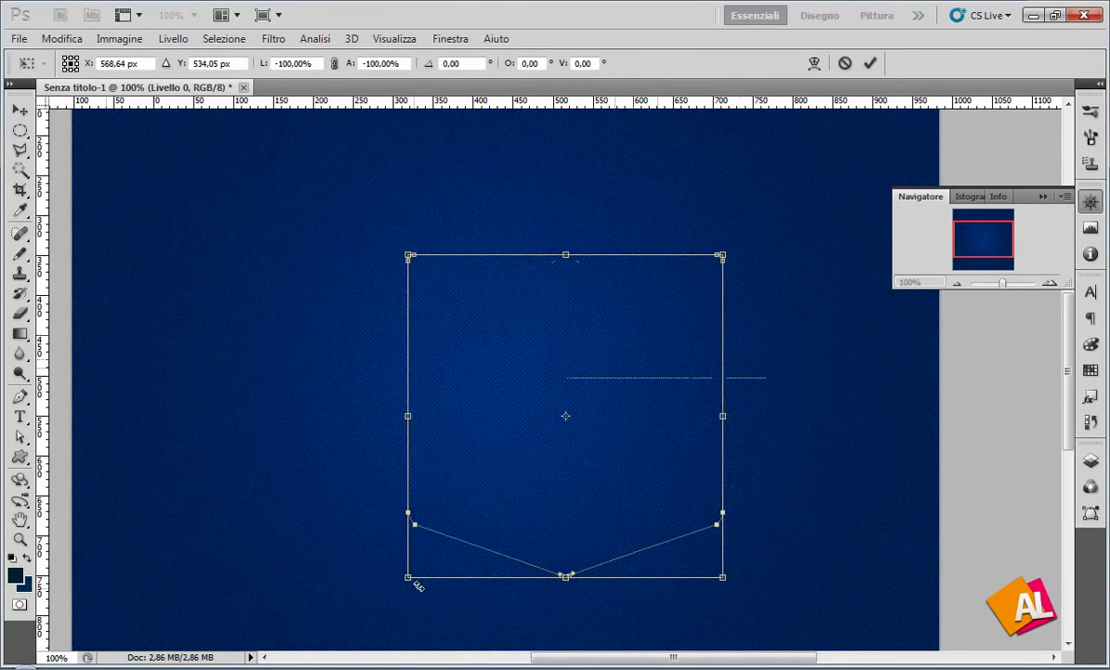
{"action": "key", "text": "Return"}
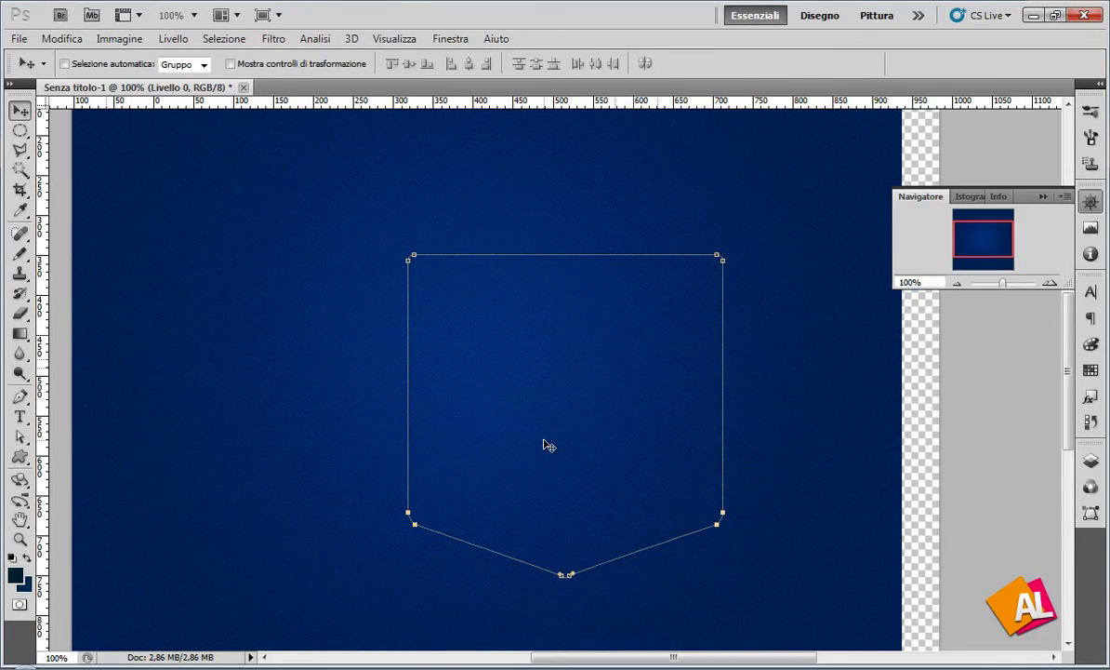
Nudge the pocket's top-left and top-right anchors outward so the sides taper.
{"action": "left_click", "coordinate": [21, 437]}
{"action": "left_click_drag", "start_coordinate": [381, 215], "coordinate": [438, 288]}
{"action": "key", "text": "Left"}
{"action": "key", "text": "Left"}
{"action": "key", "text": "Left"}
{"action": "key", "text": "Left"}
{"action": "key", "text": "Left"}
{"action": "key", "text": "Left"}
{"action": "key", "text": "Left"}
{"action": "key", "text": "Left"}
{"action": "key", "text": "Left"}
{"action": "left_click_drag", "start_coordinate": [703, 212], "coordinate": [784, 225]}
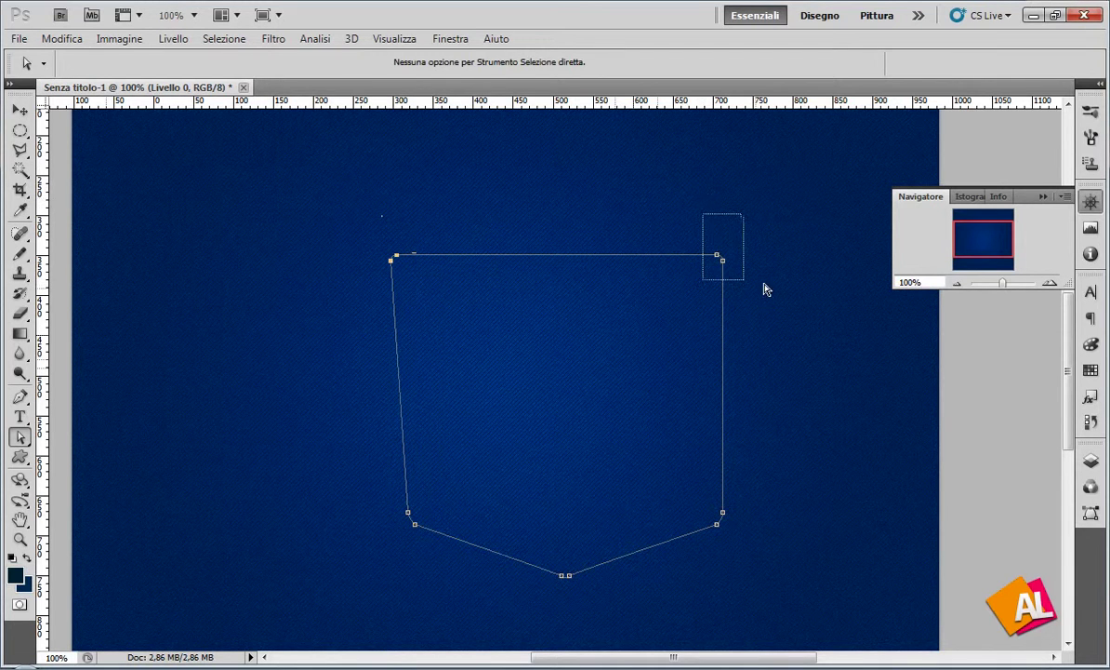
{"action": "key", "text": "Right"}
{"action": "key", "text": "Right"}
{"action": "key", "text": "Right"}
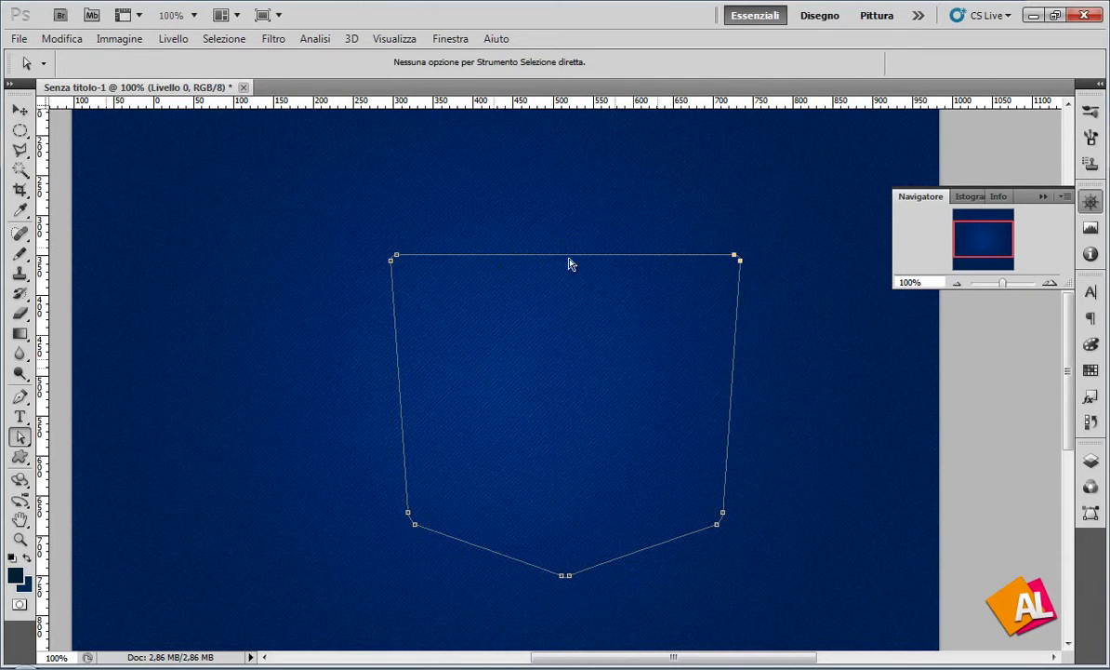
Convert the pocket path into a selection with Crea selezione.
{"action": "right_click", "coordinate": [633, 350]}
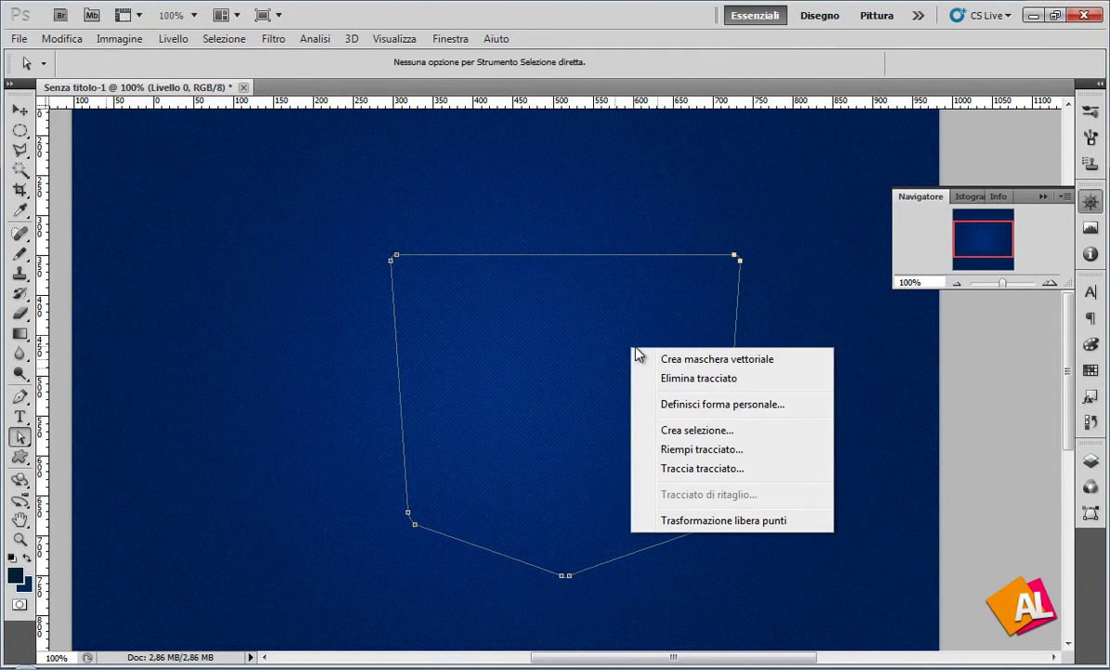
{"action": "left_click", "coordinate": [717, 430]}
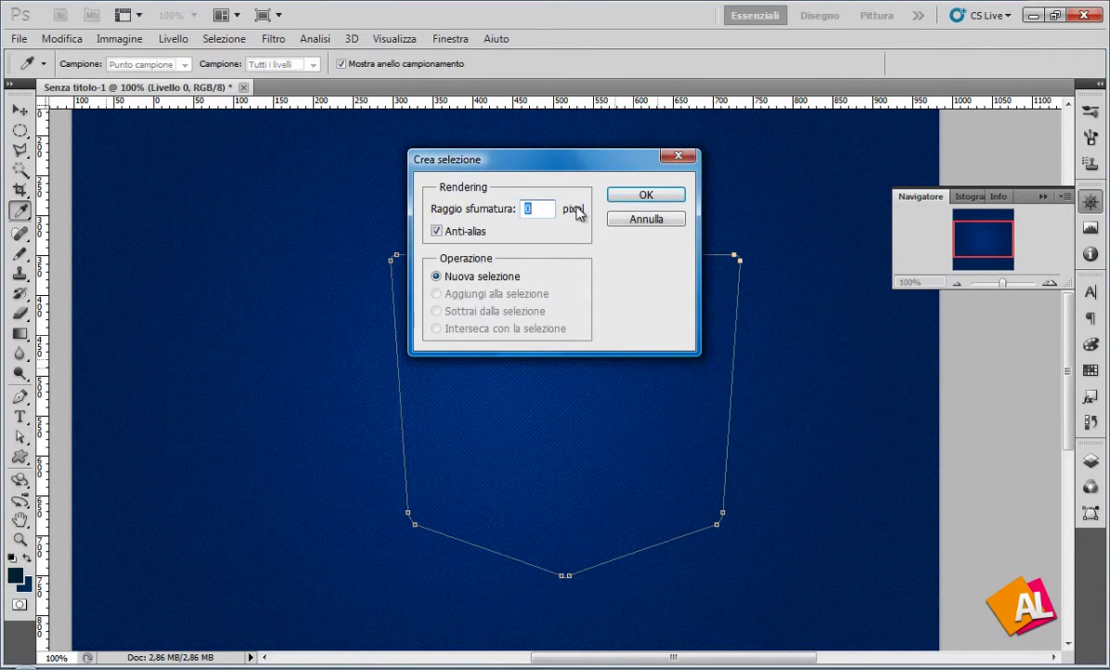
{"action": "left_click", "coordinate": [628, 197]}
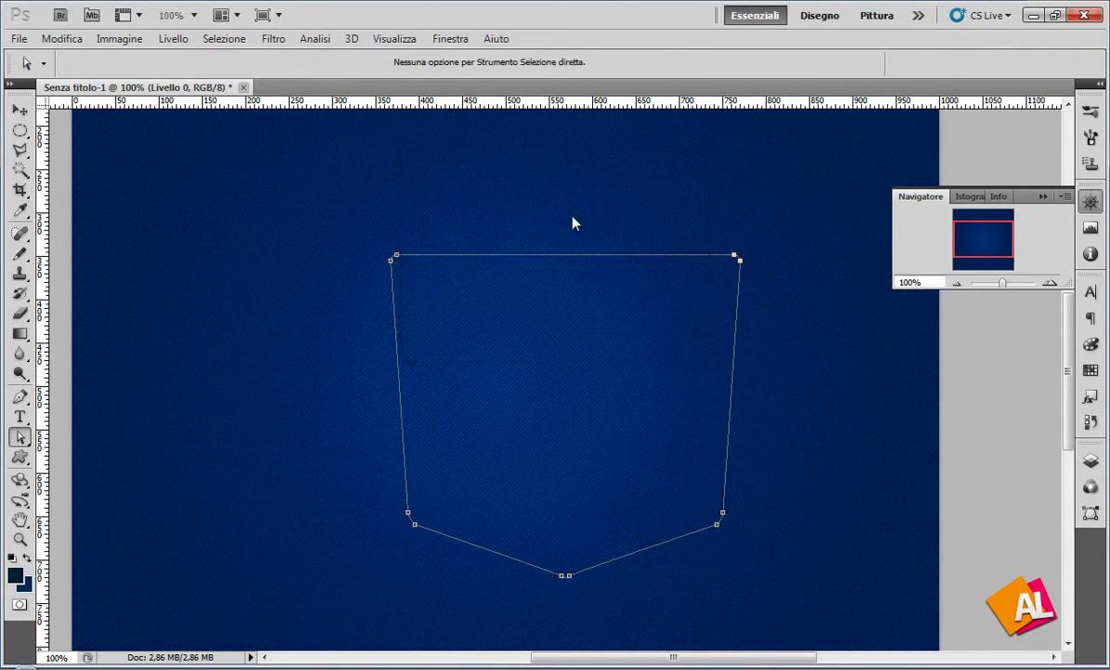
Duplicate Livello 0 and rename the copy TASCA.
{"action": "left_click", "coordinate": [1091, 461]}
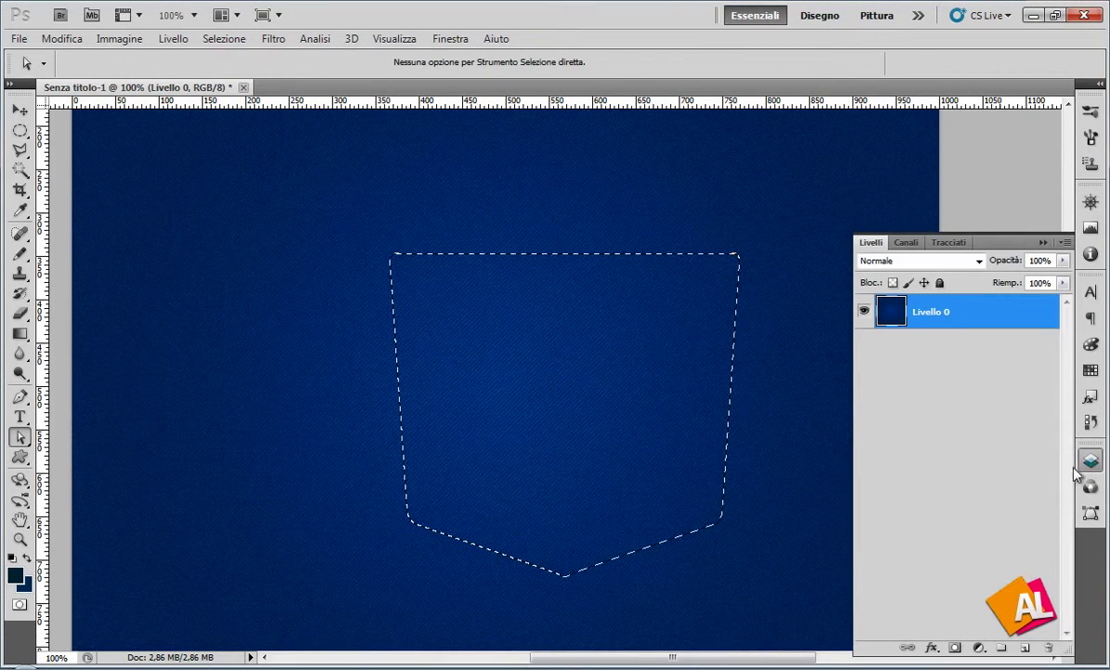
{"action": "right_click", "coordinate": [972, 311]}
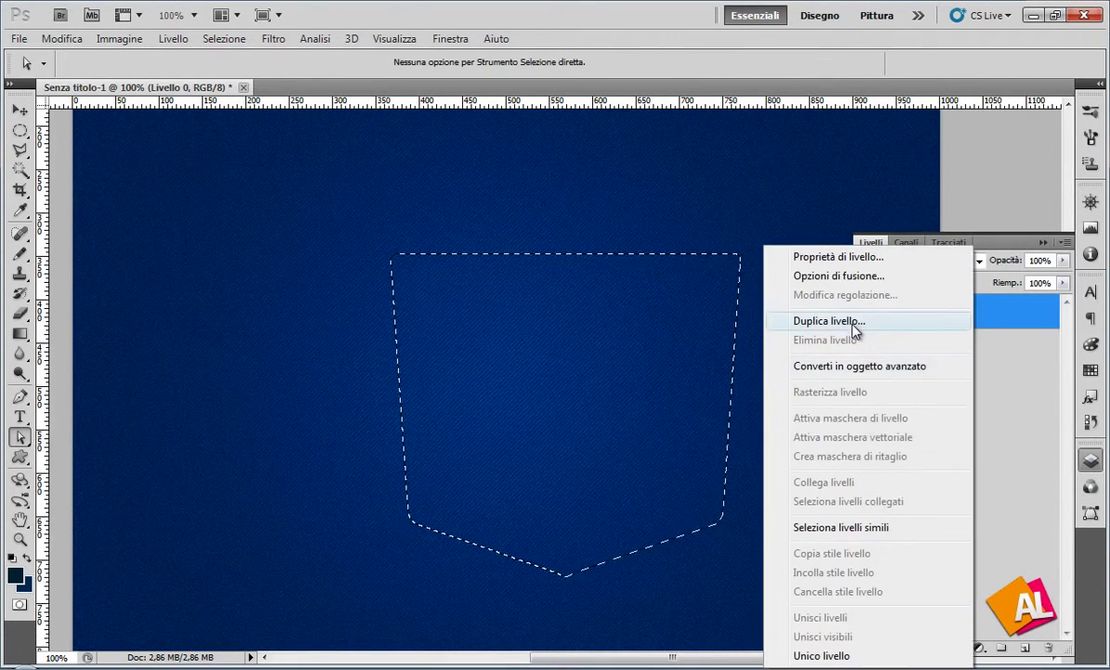
{"action": "left_click", "coordinate": [854, 326]}
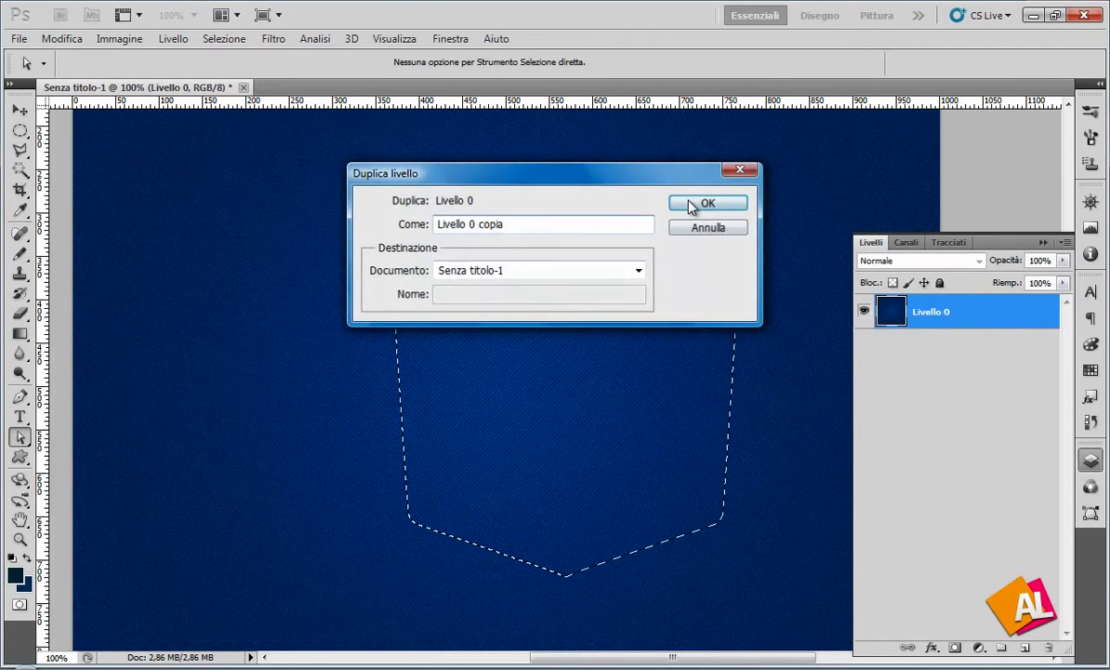
{"action": "left_click", "coordinate": [692, 205]}
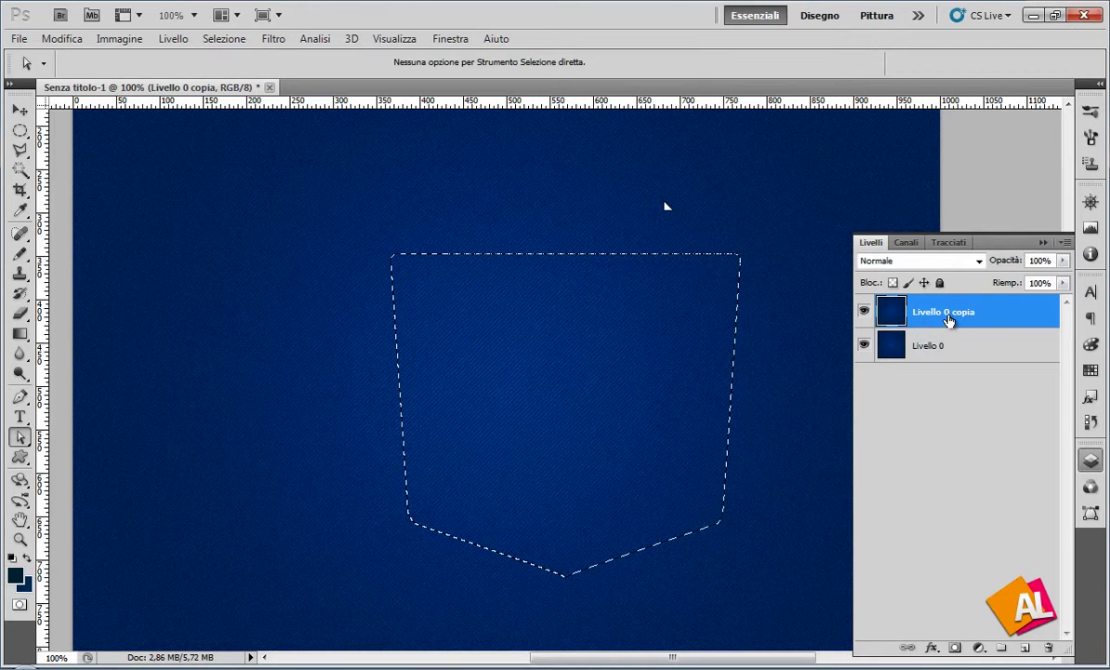
{"action": "double_click", "coordinate": [944, 312]}
{"action": "type", "text": "TASCA"}
{"action": "key", "text": "Return"}
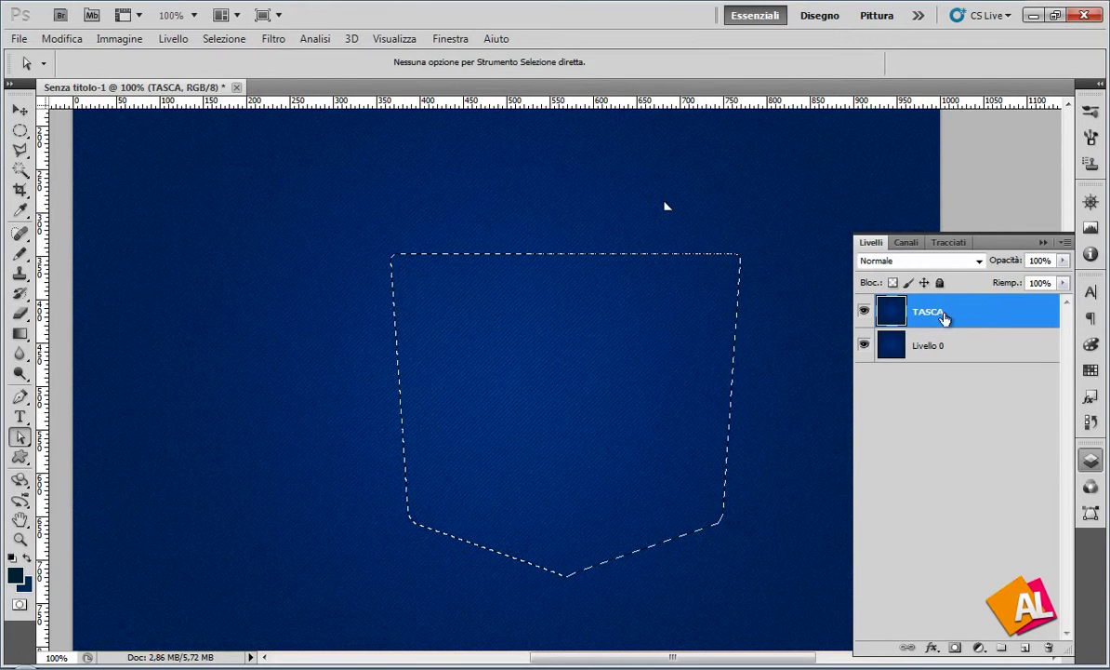
Add a pocket-shaped layer mask to TASCA and move the pocket near the canvas middle.
{"action": "left_click", "coordinate": [954, 648]}
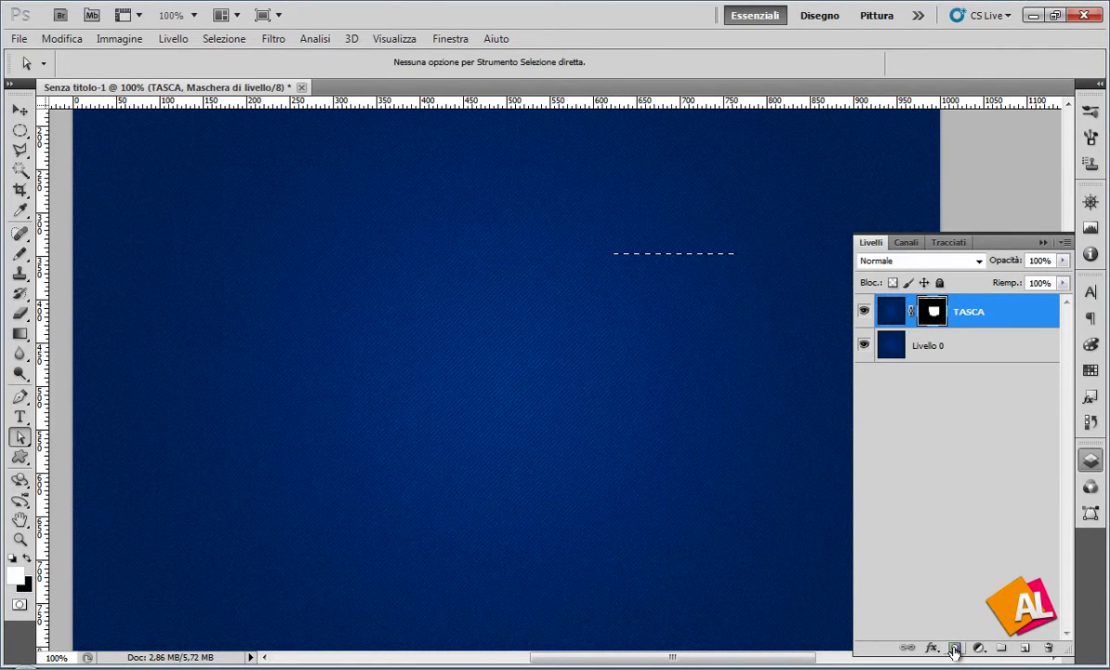
{"action": "key", "text": "v"}
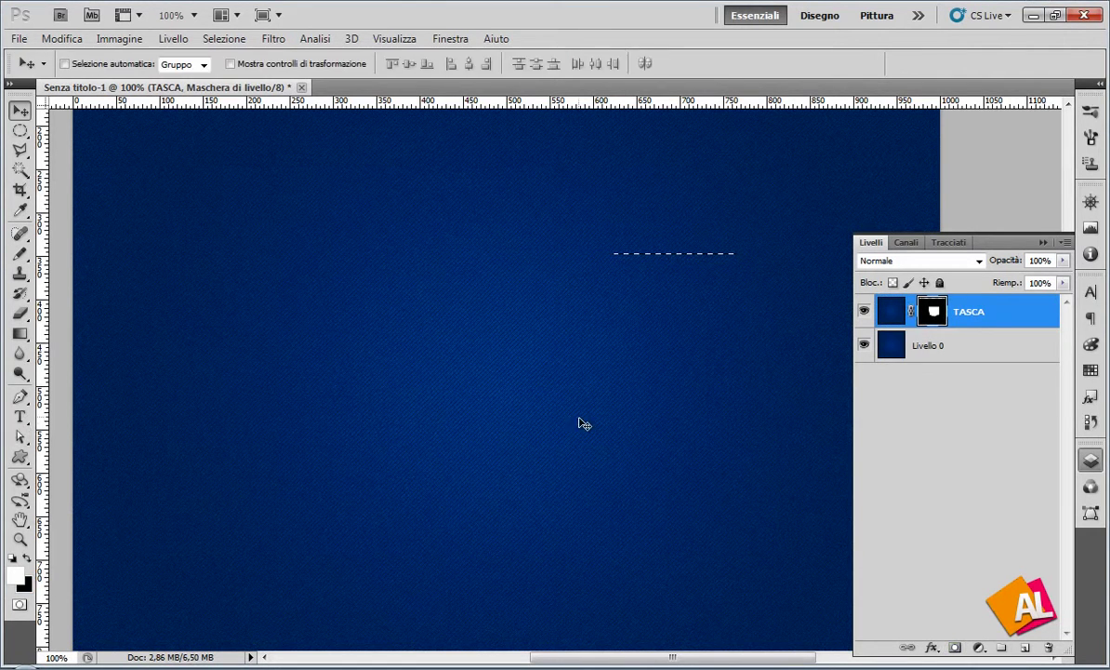
{"action": "mouse_move", "coordinate": [491, 365]}
{"action": "left_mouse_down"}
{"action": "mouse_move", "coordinate": [439, 344]}
{"action": "mouse_move", "coordinate": [307, 431]}
{"action": "left_mouse_up"}
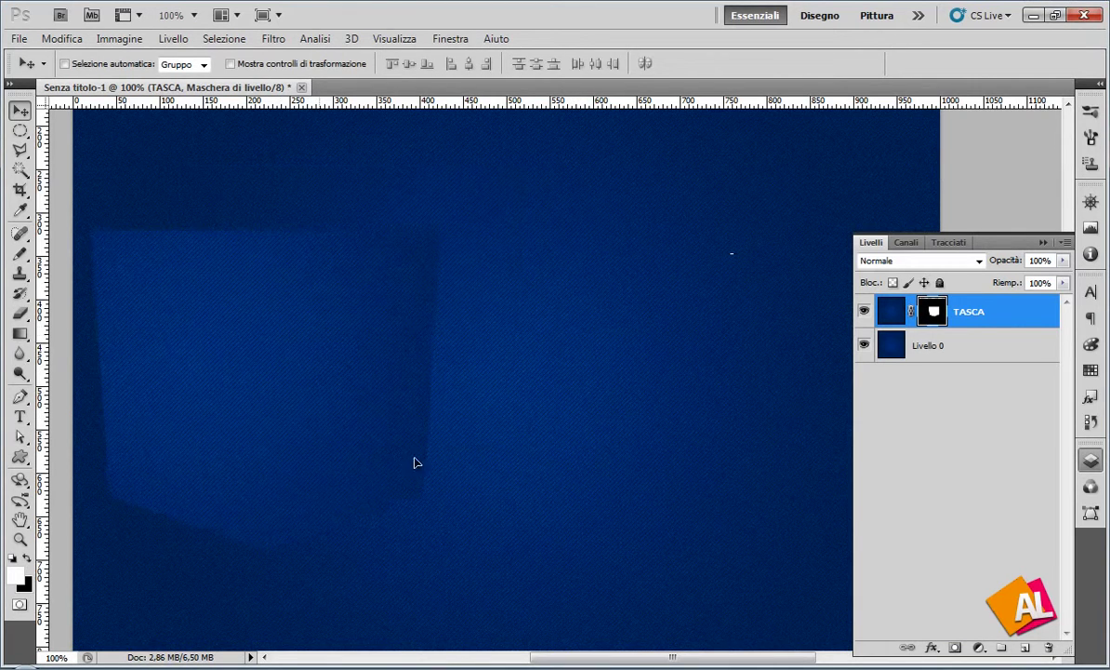
{"action": "left_click_drag", "start_coordinate": [478, 445], "coordinate": [677, 491]}
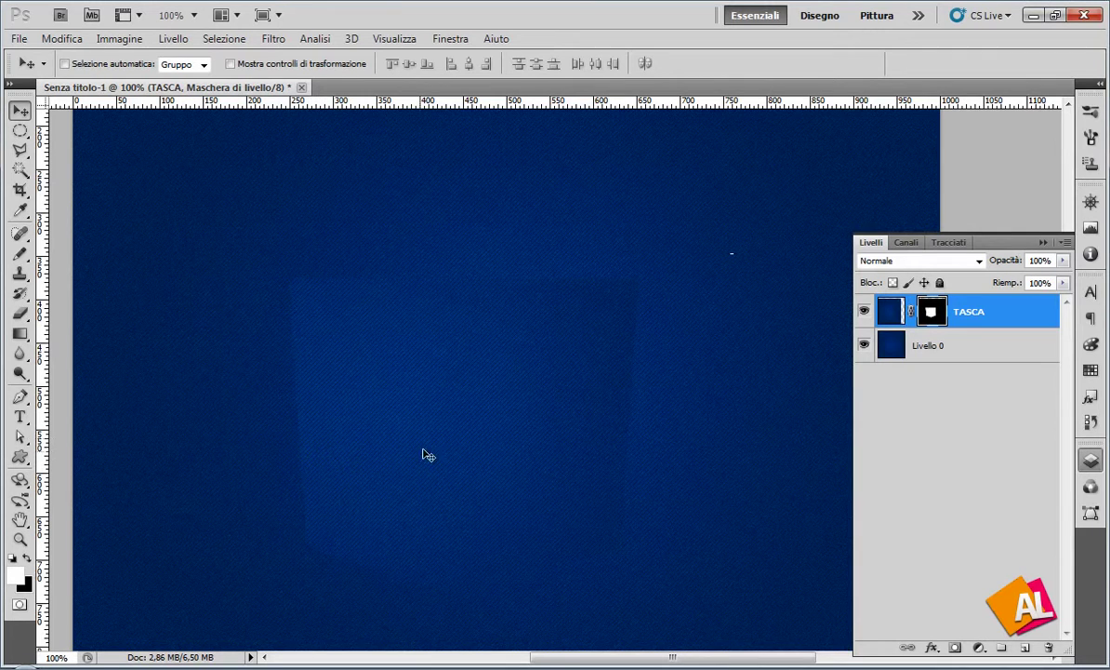
{"action": "left_click_drag", "start_coordinate": [467, 397], "coordinate": [469, 400]}
Add an Ombra esterna shadow with Distanza 0 and larger Dimensione, plus Smusso ed effetto rilievo.
{"action": "left_click", "coordinate": [931, 647]}
{"action": "left_click", "coordinate": [780, 474]}
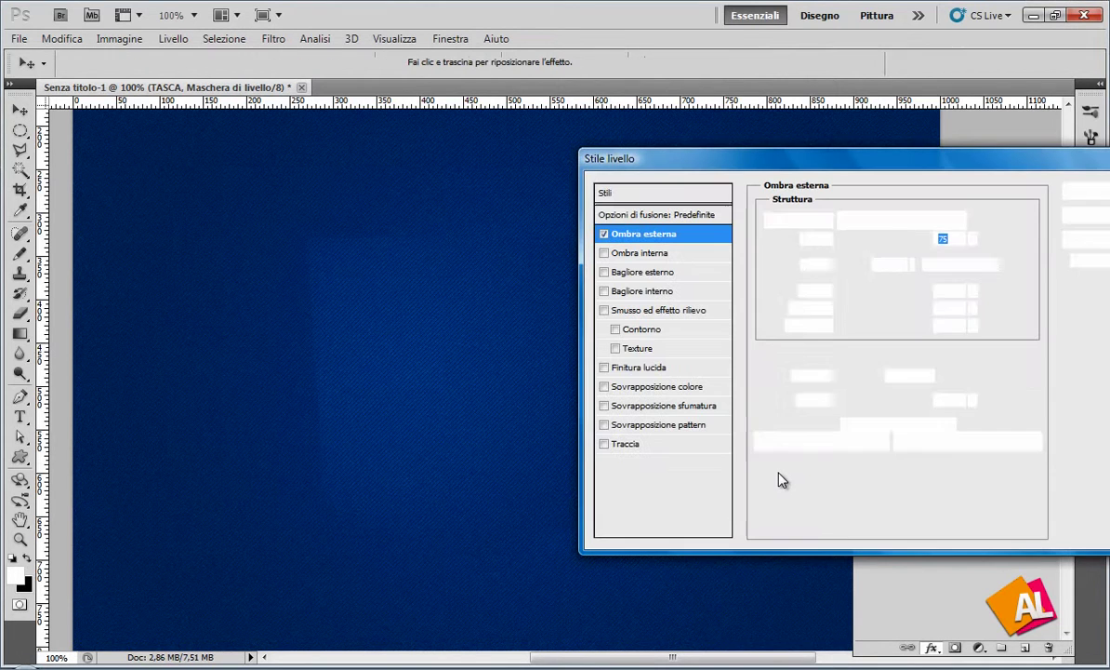
{"action": "left_click", "coordinate": [947, 290]}
{"action": "type", "text": "0"}
{"action": "left_click", "coordinate": [953, 325]}
{"action": "type", "text": "10"}
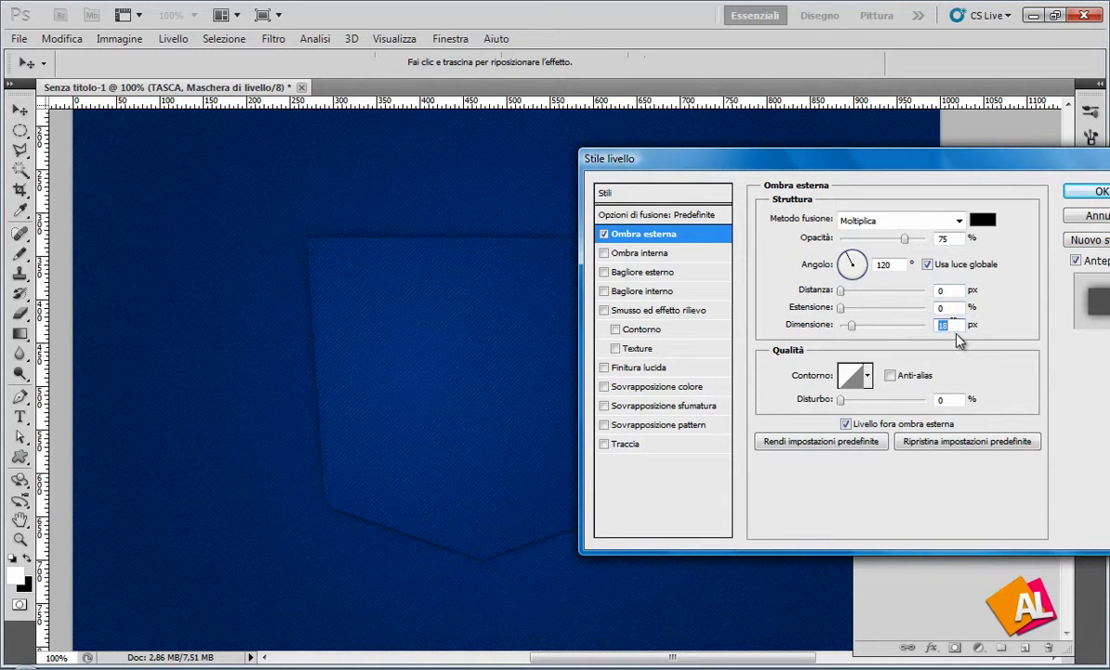
{"action": "mouse_move", "coordinate": [1009, 163]}
{"action": "left_mouse_down"}
{"action": "mouse_move", "coordinate": [878, 235]}
{"action": "mouse_move", "coordinate": [900, 227]}
{"action": "left_mouse_up"}
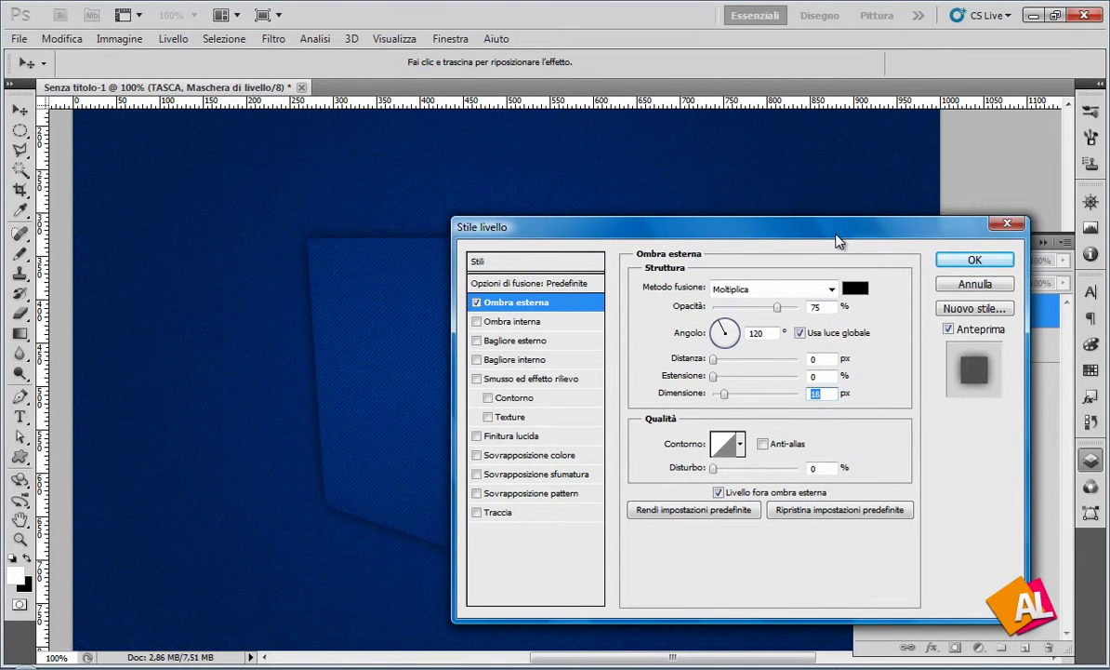
{"action": "left_click_drag", "start_coordinate": [783, 232], "coordinate": [916, 205]}
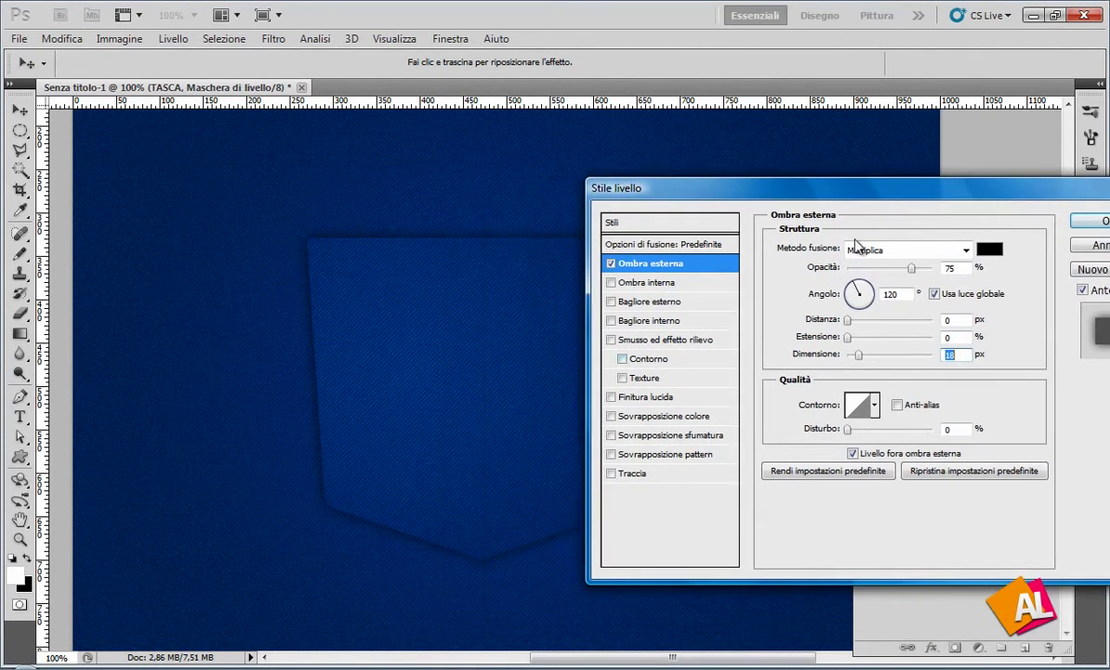
{"action": "left_click", "coordinate": [684, 342]}
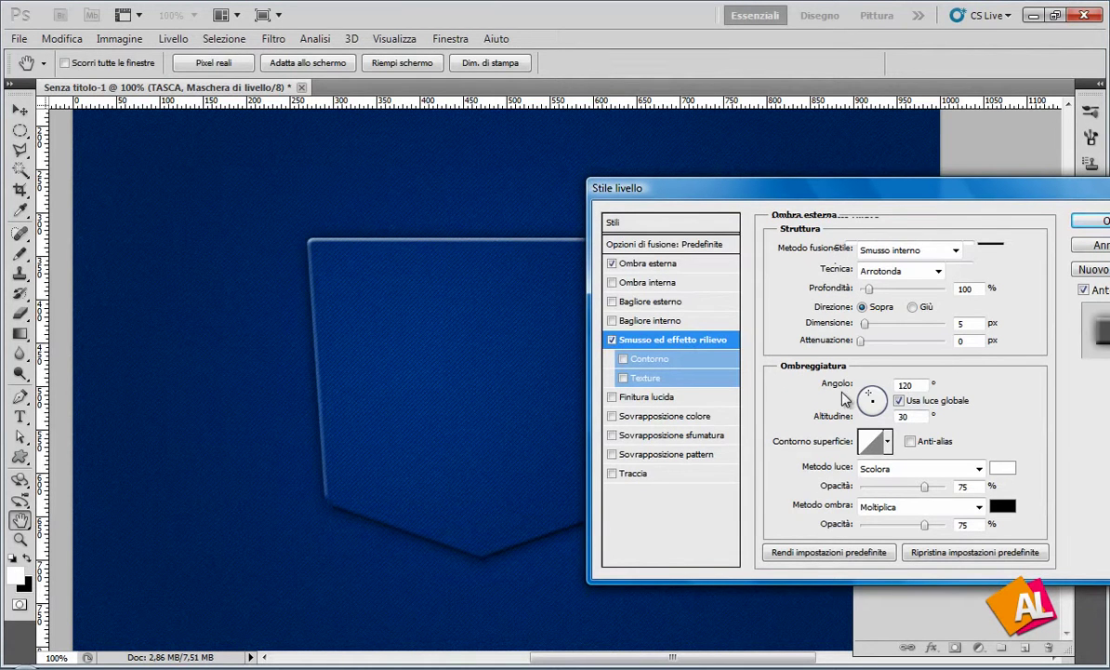
Set the bevel highlight to dark teal 053b54, lower the shadow opacity, and apply the style.
{"action": "left_click", "coordinate": [1004, 471]}
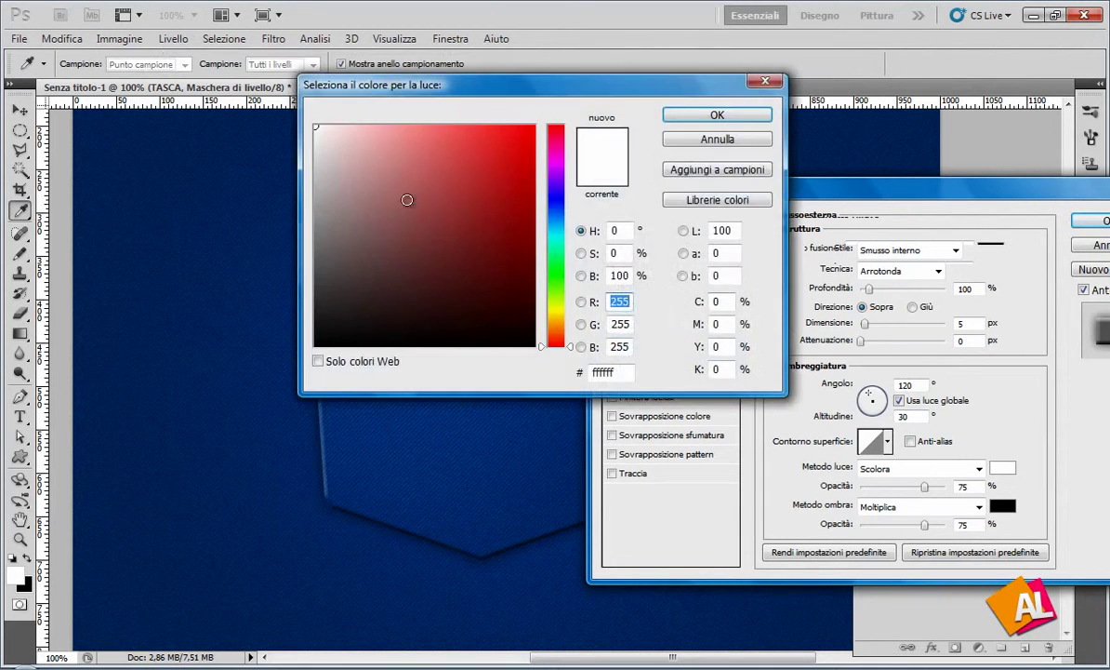
{"action": "left_click", "coordinate": [352, 177]}
{"action": "left_click", "coordinate": [555, 224]}
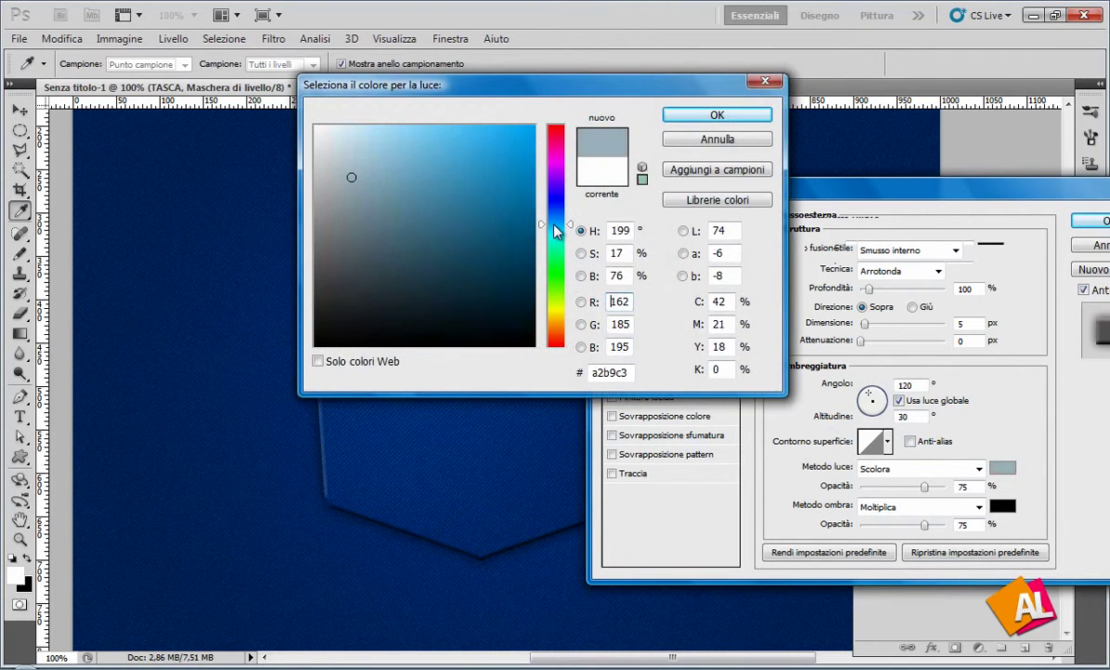
{"action": "left_click_drag", "start_coordinate": [606, 92], "coordinate": [823, 158]}
{"action": "left_click", "coordinate": [708, 265]}
{"action": "left_click", "coordinate": [740, 339]}
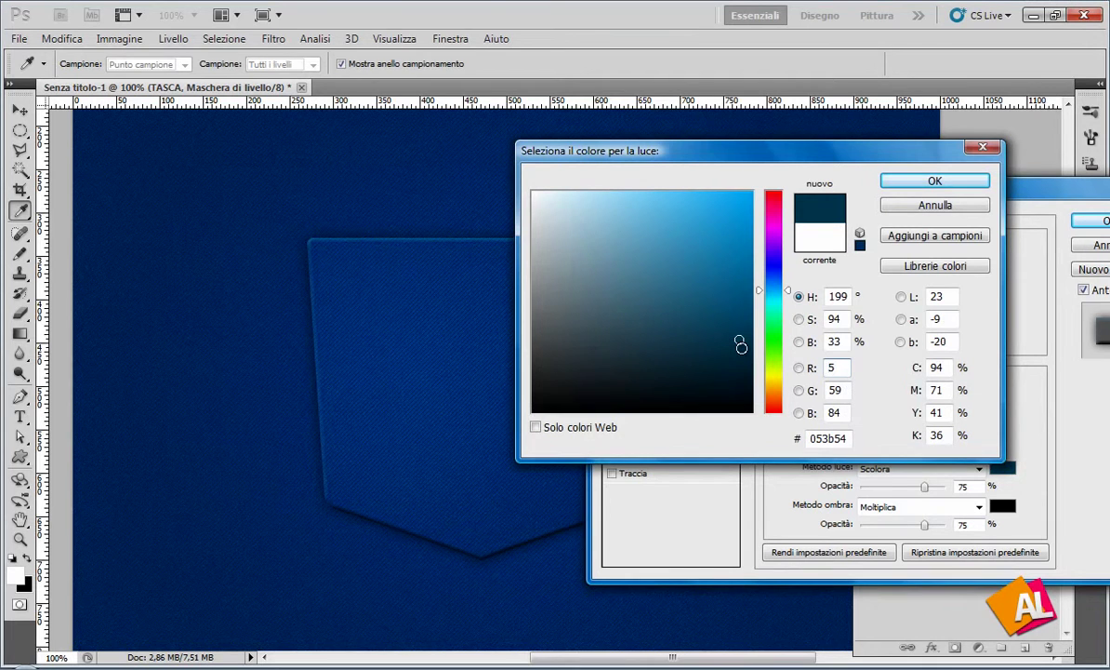
{"action": "left_click", "coordinate": [920, 183]}
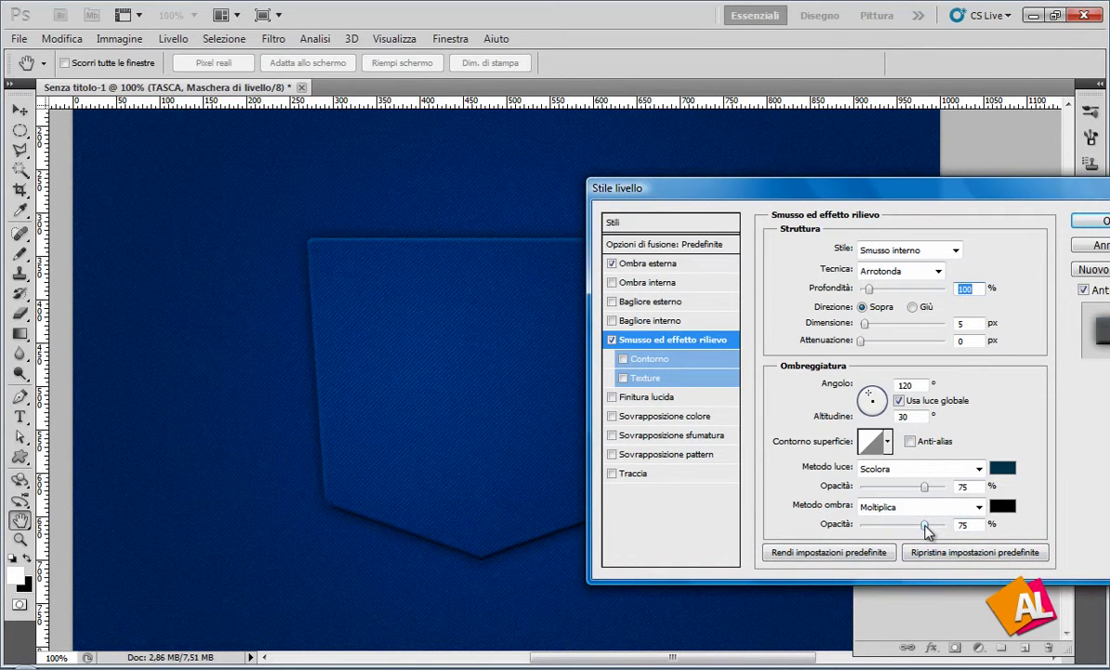
{"action": "left_click_drag", "start_coordinate": [926, 526], "coordinate": [900, 529]}
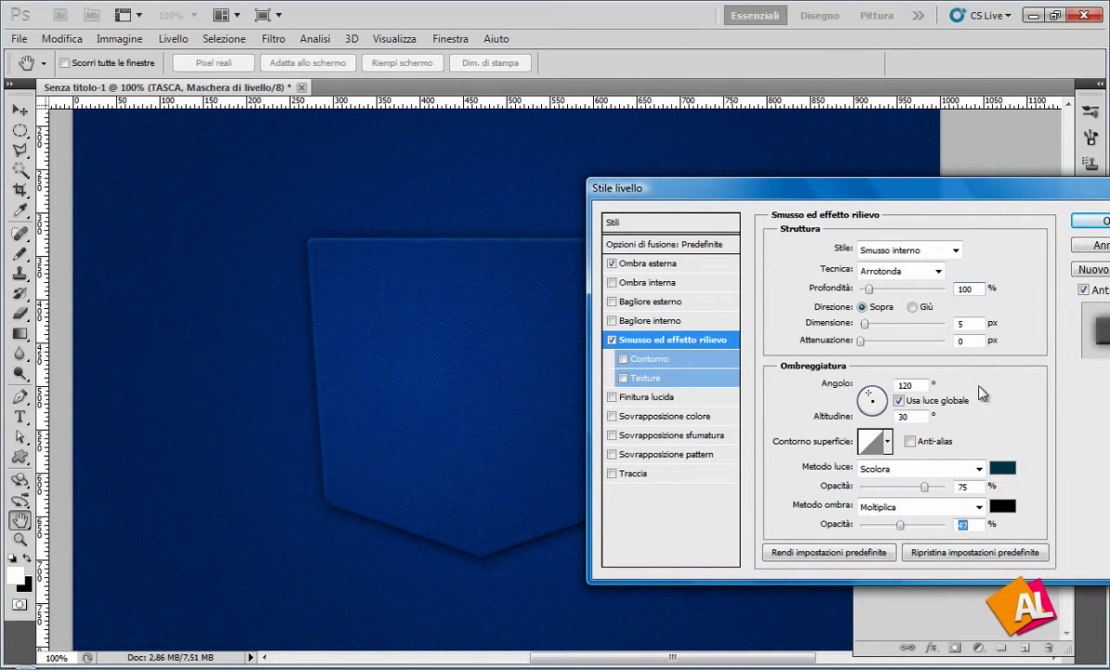
{"action": "left_click", "coordinate": [1097, 223]}
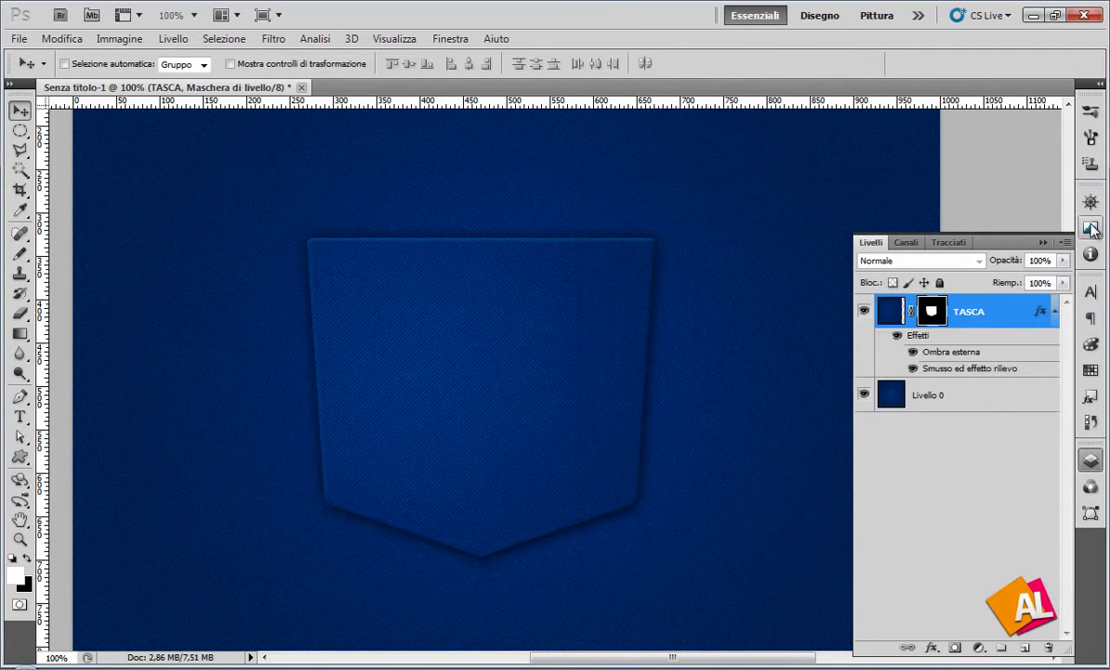